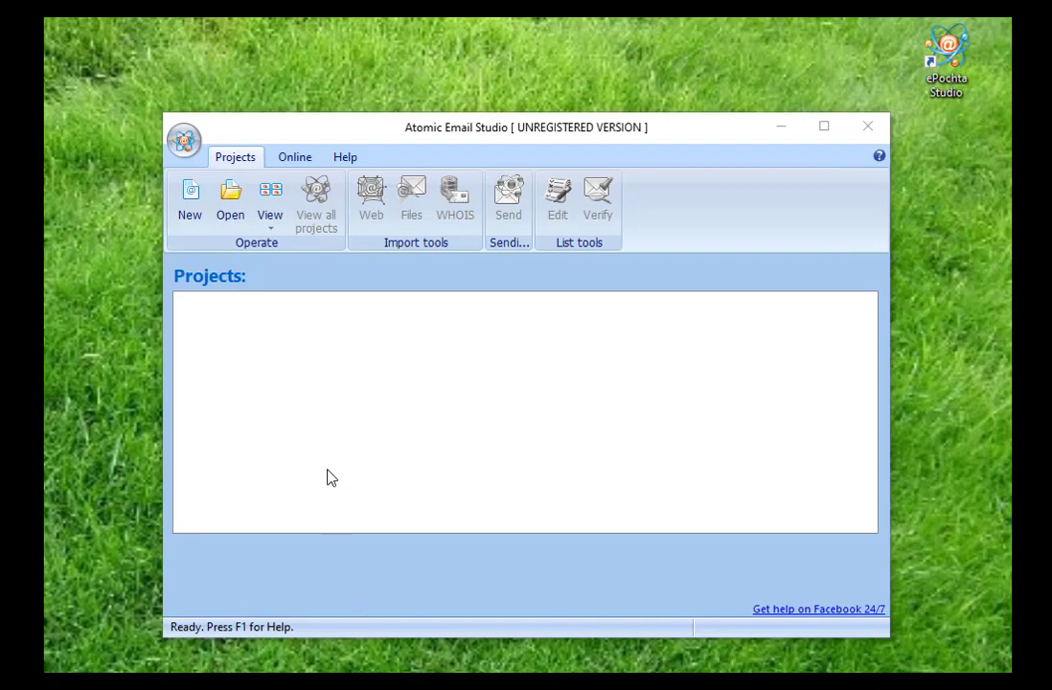
Register Atomic Email Studio by agreeing to the terms and activating with the pasted registration key
left_click(344, 158)
left_click(205, 204)
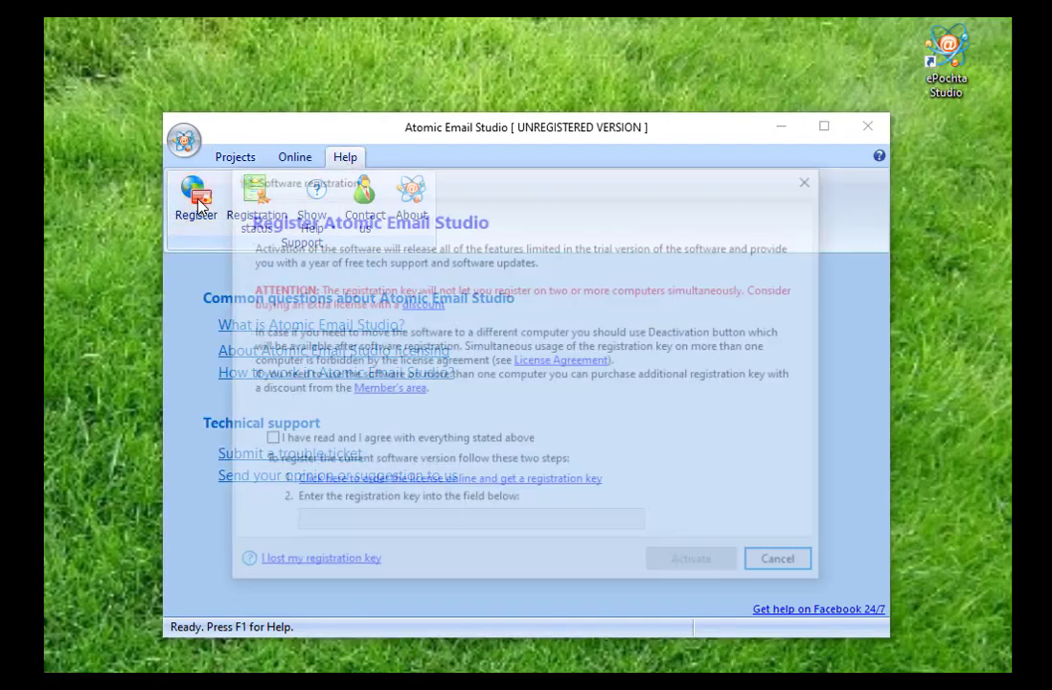
left_click(265, 439)
left_click(403, 522)
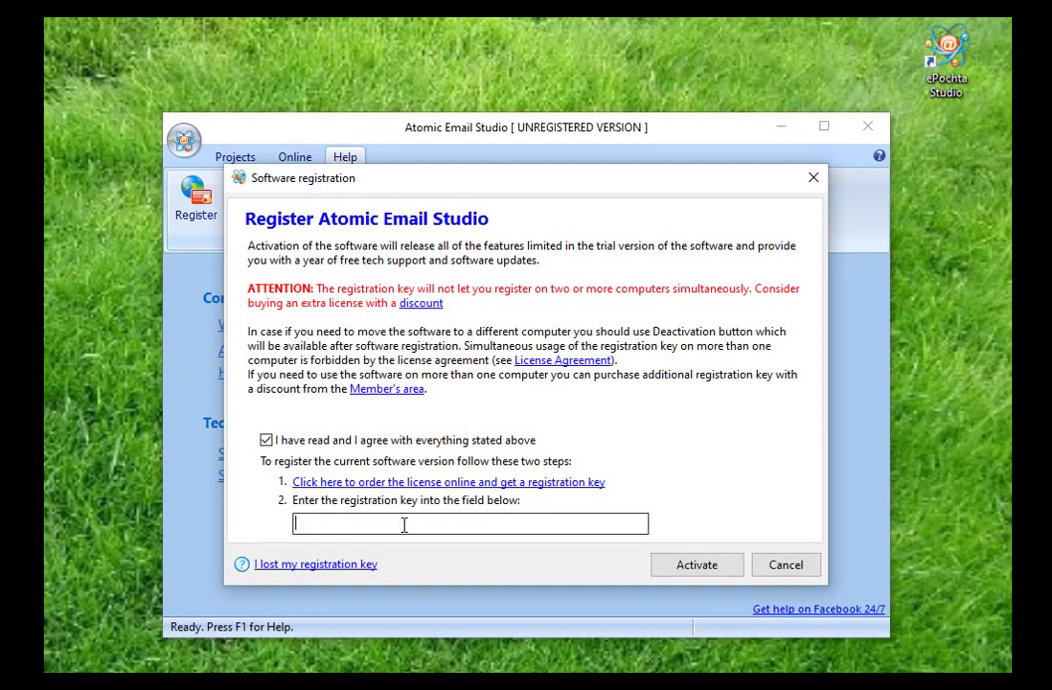
key("ctrl+v")
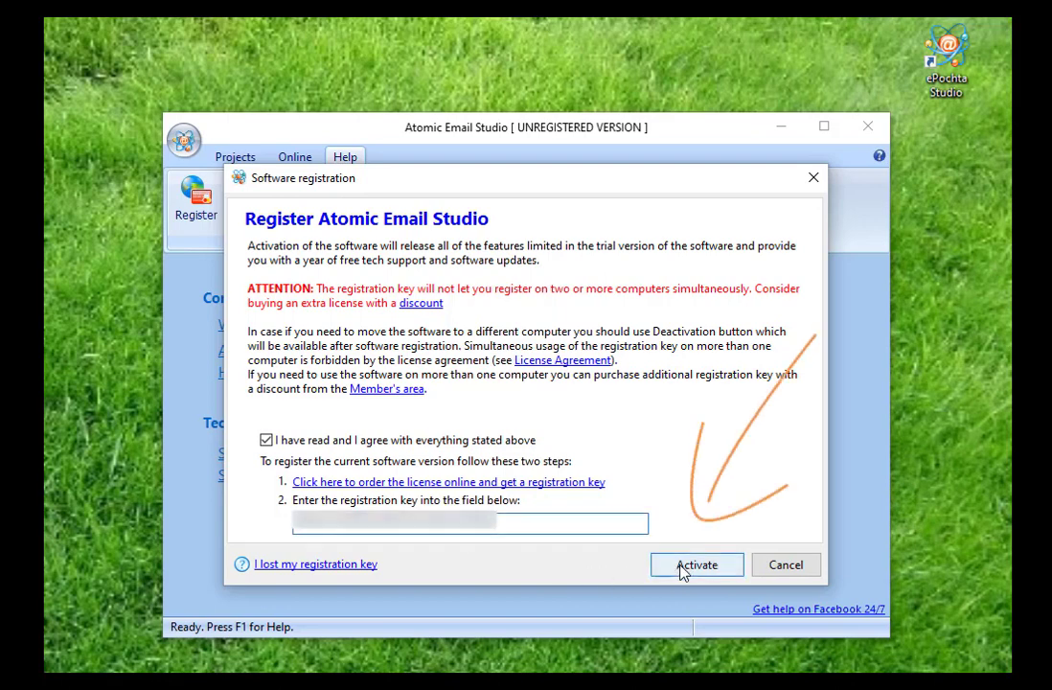
left_click(686, 569)
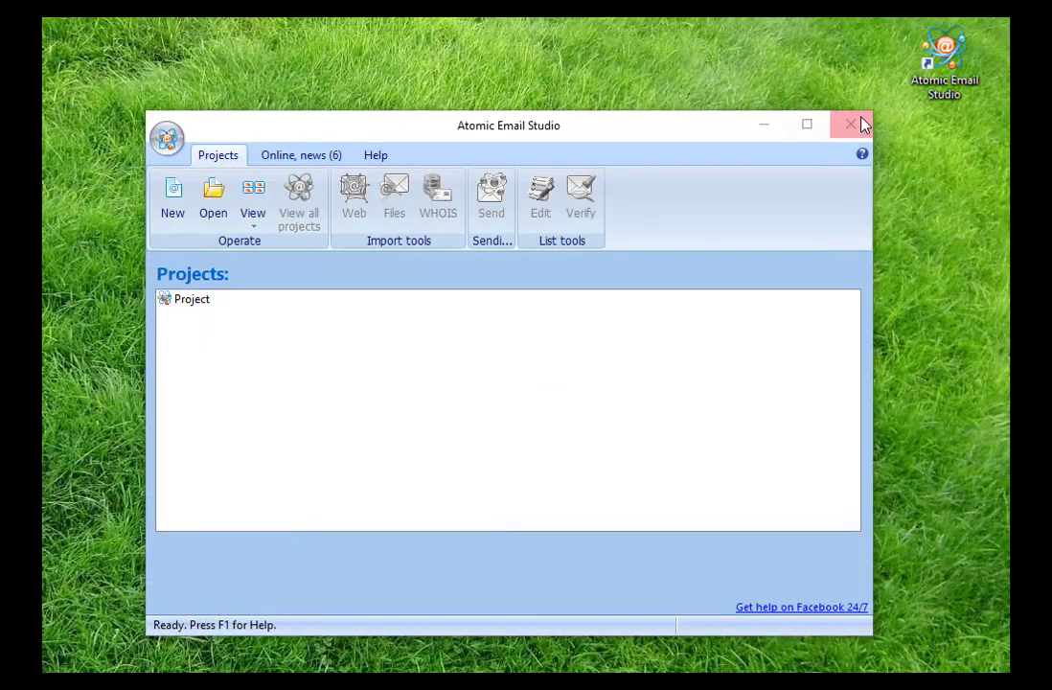
right_click(921, 83)
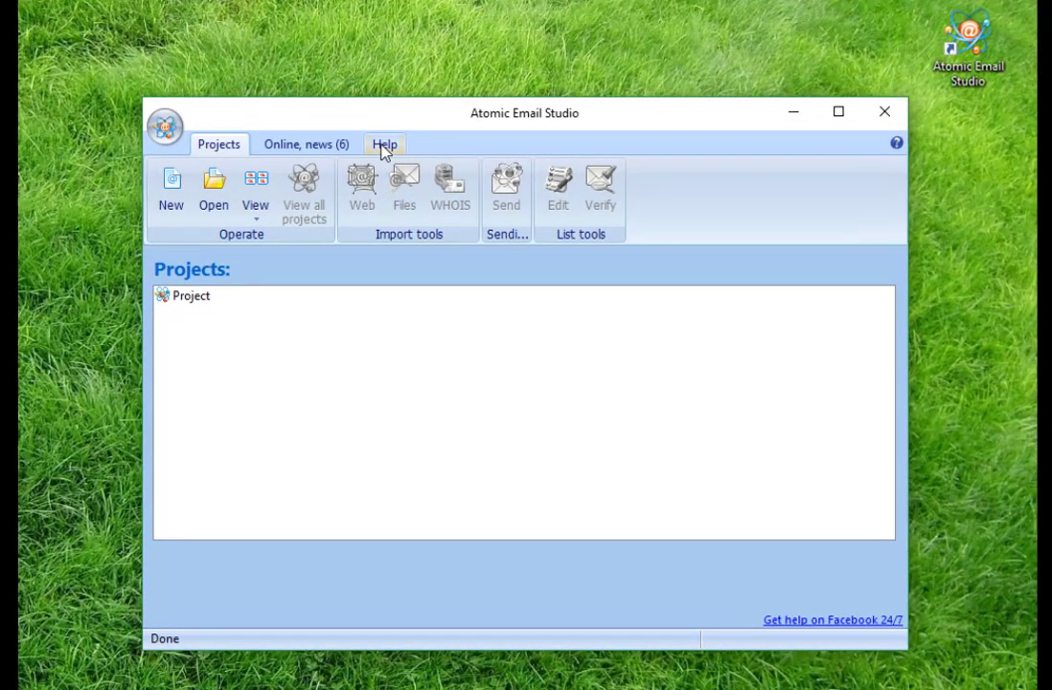
left_click(384, 146)
left_click(179, 205)
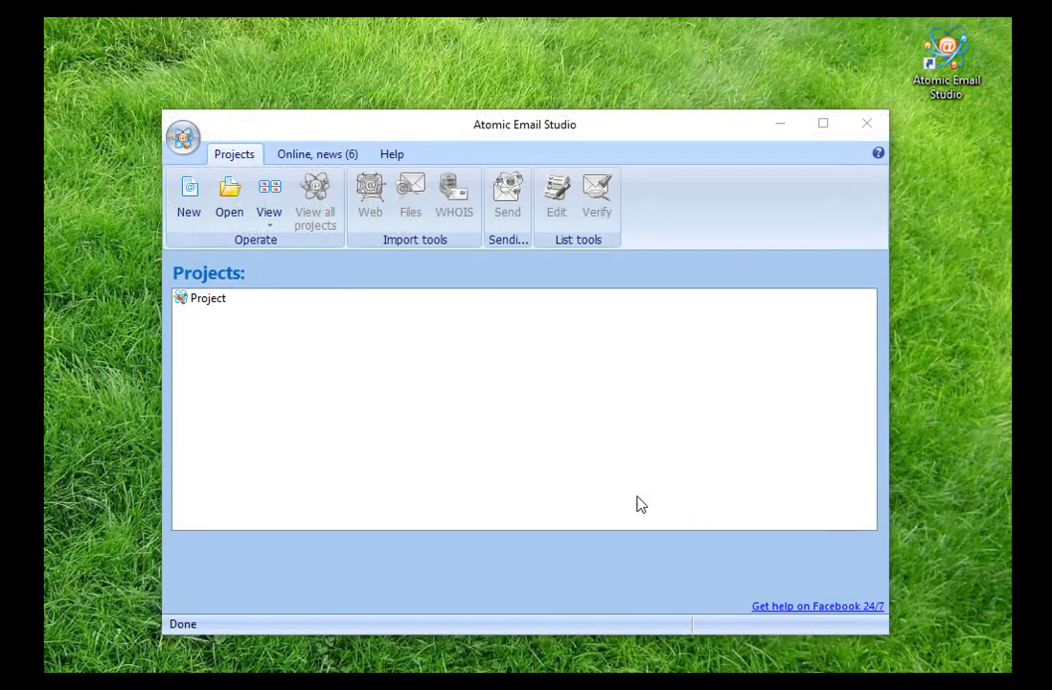
Rename the project to 'Test', open it, and bring up the e-mail import options
left_click(211, 303)
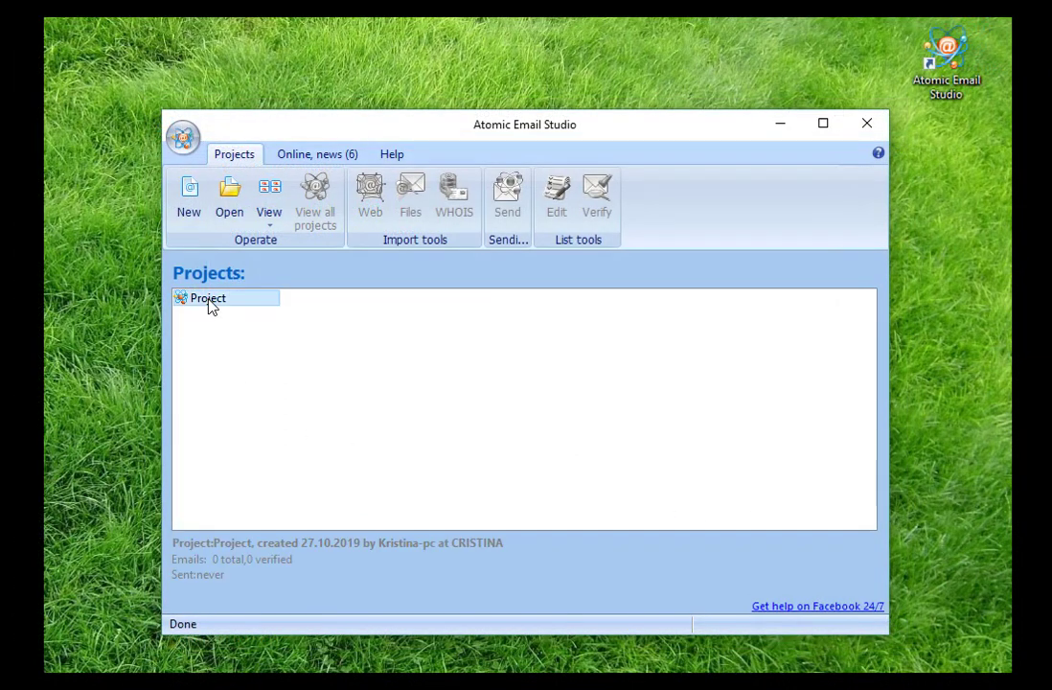
left_click(211, 300)
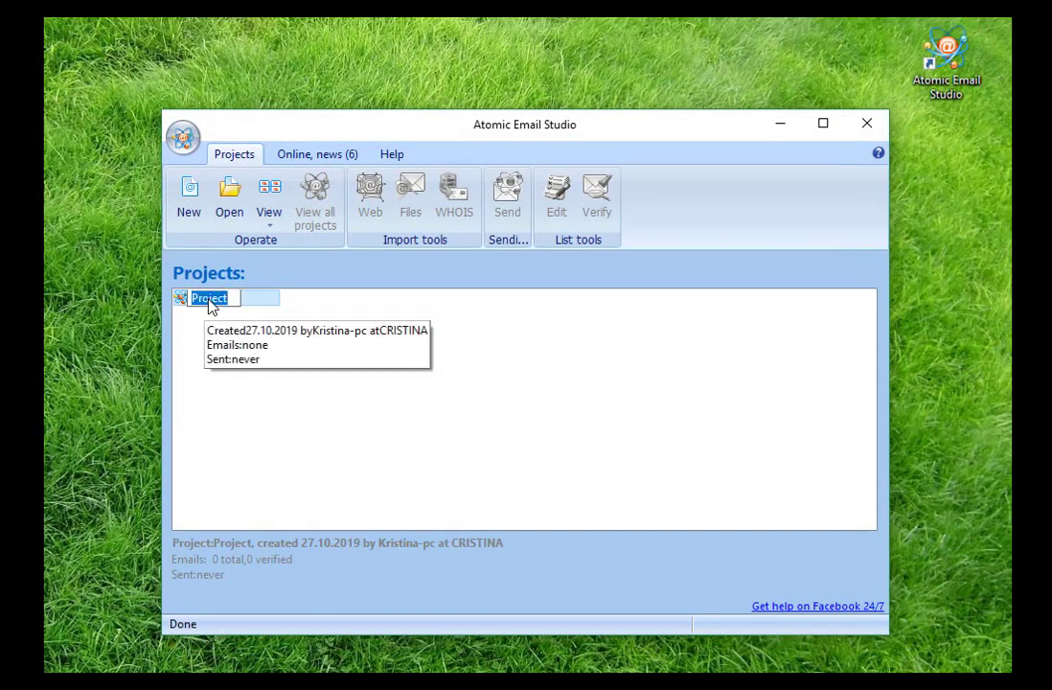
type("Test")
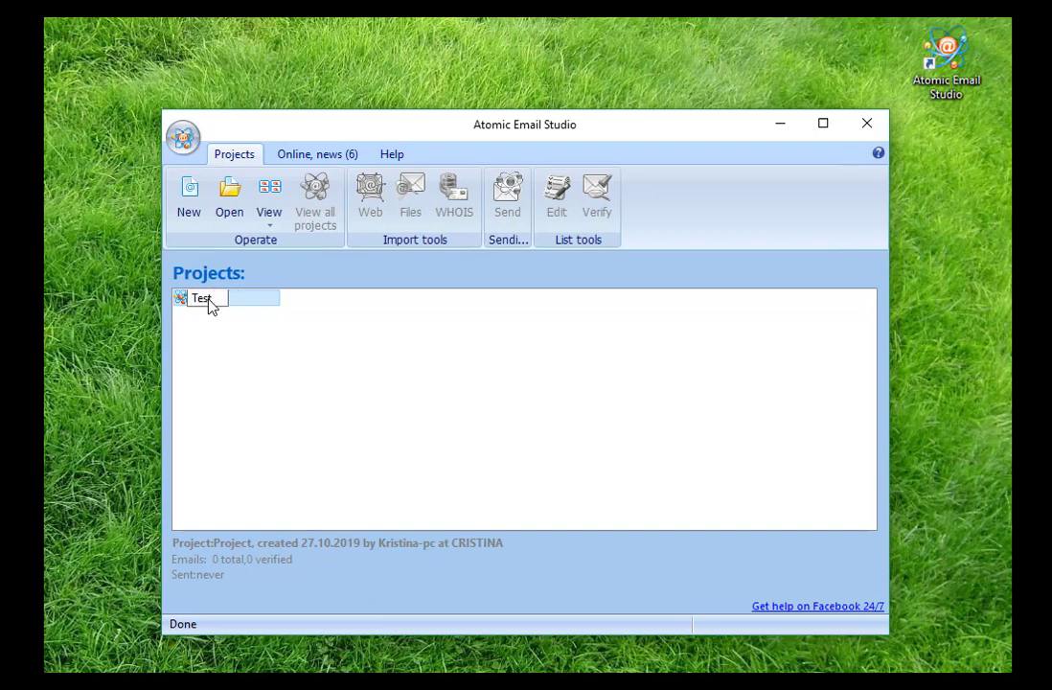
key("Return")
double_click(203, 298)
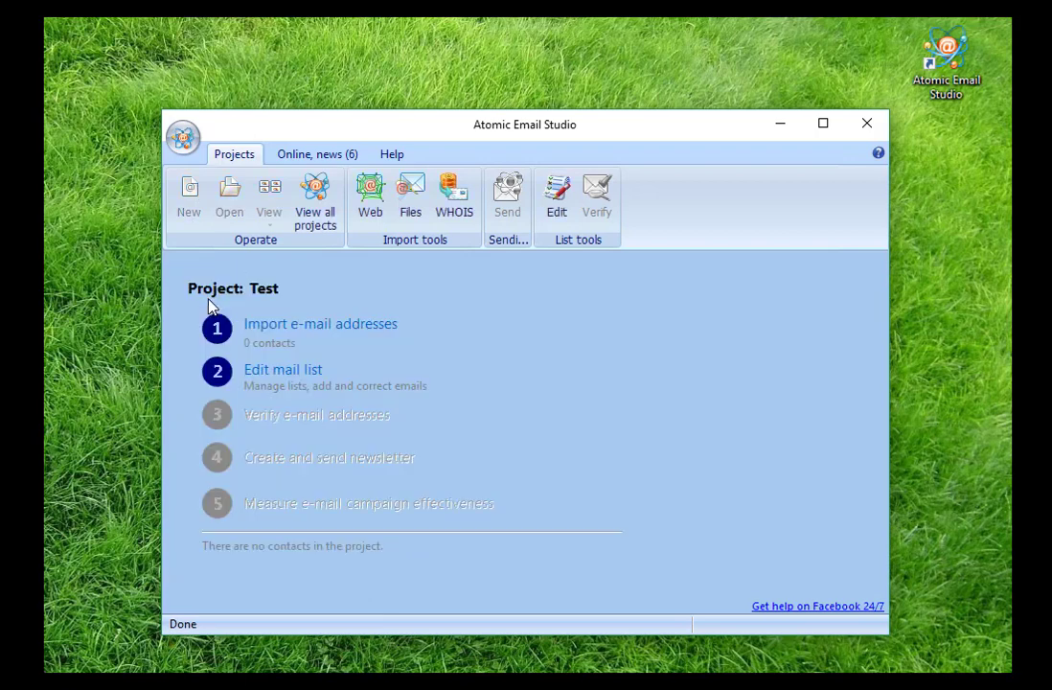
left_click(335, 331)
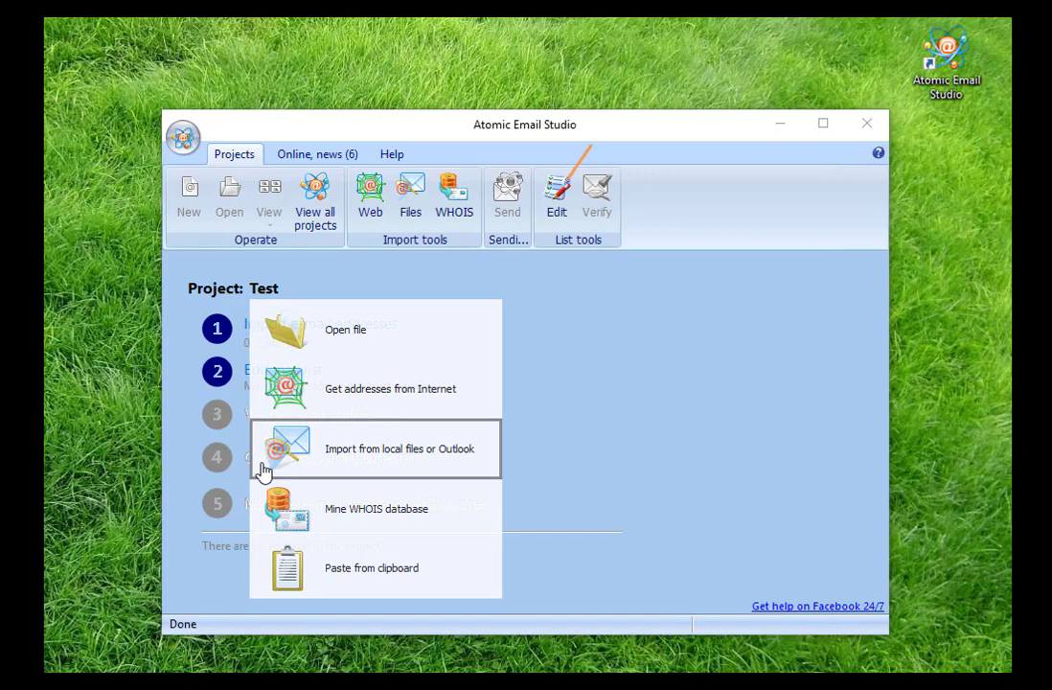
left_click(277, 520)
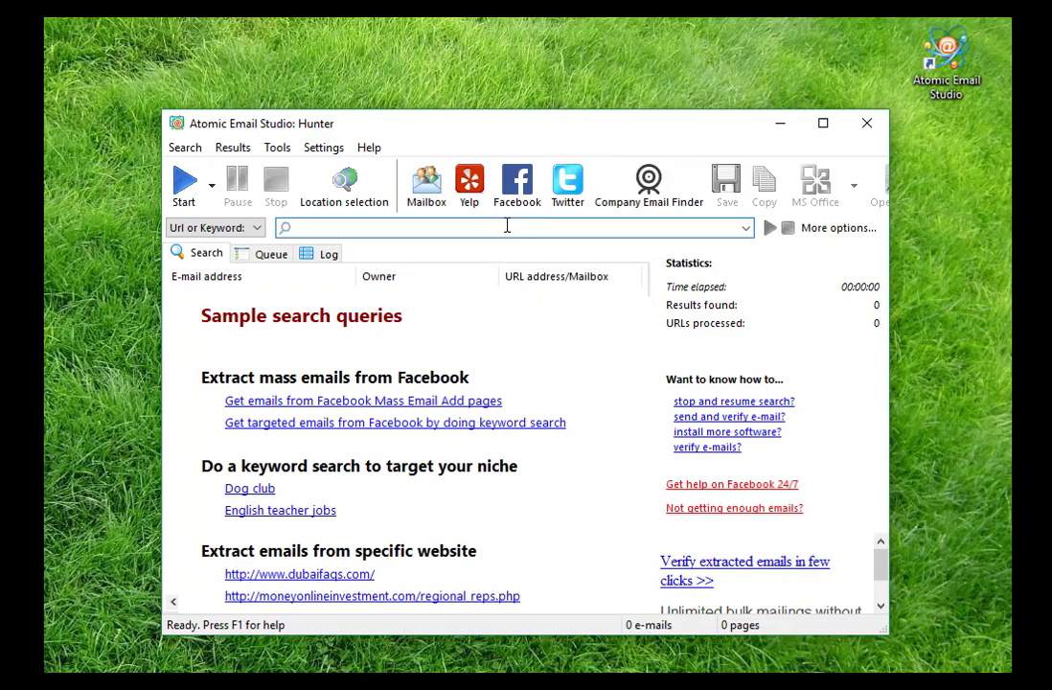
type("https://www.dogforums.com/")
key("Return")
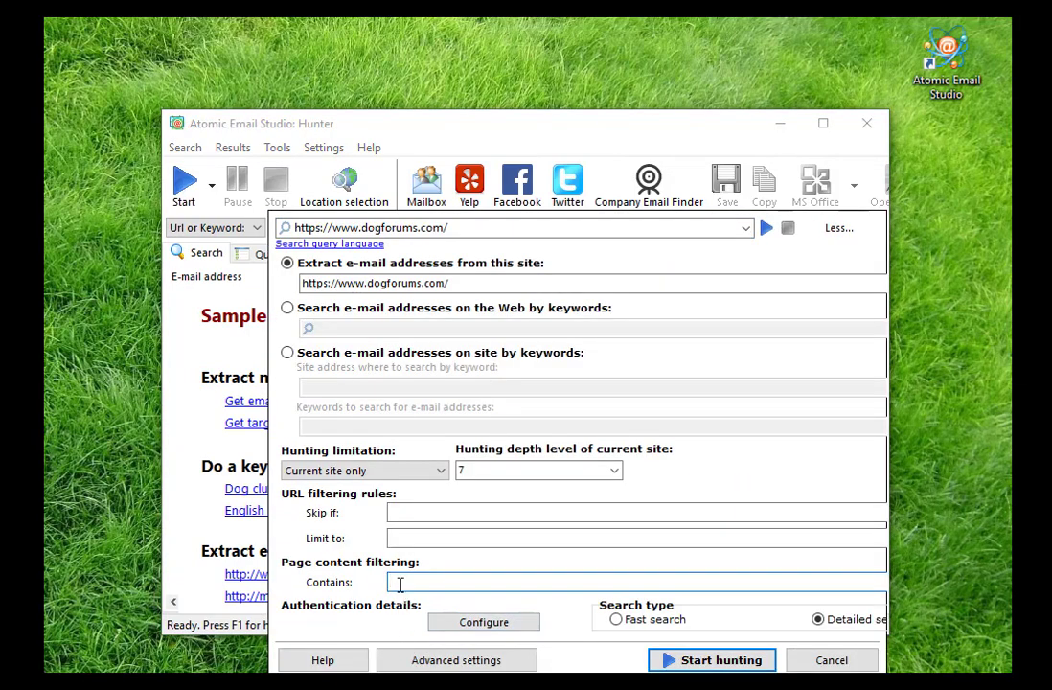
type("dogforums.com")
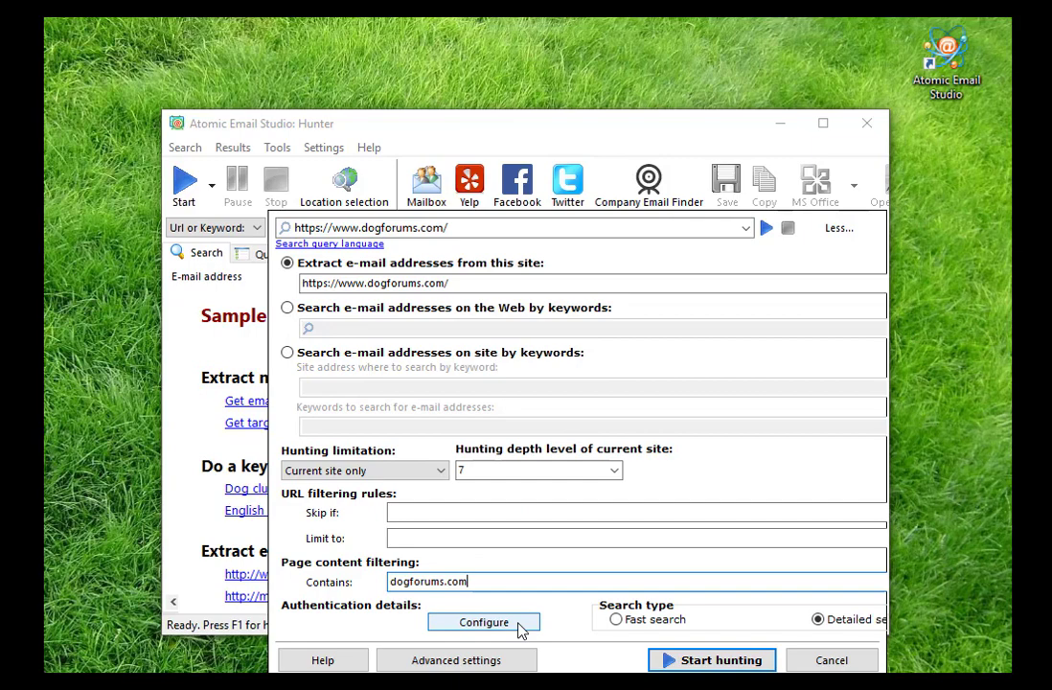
left_click(723, 661)
Use cached pages and transfer the 87 found addresses back into the Test project
left_click(583, 437)
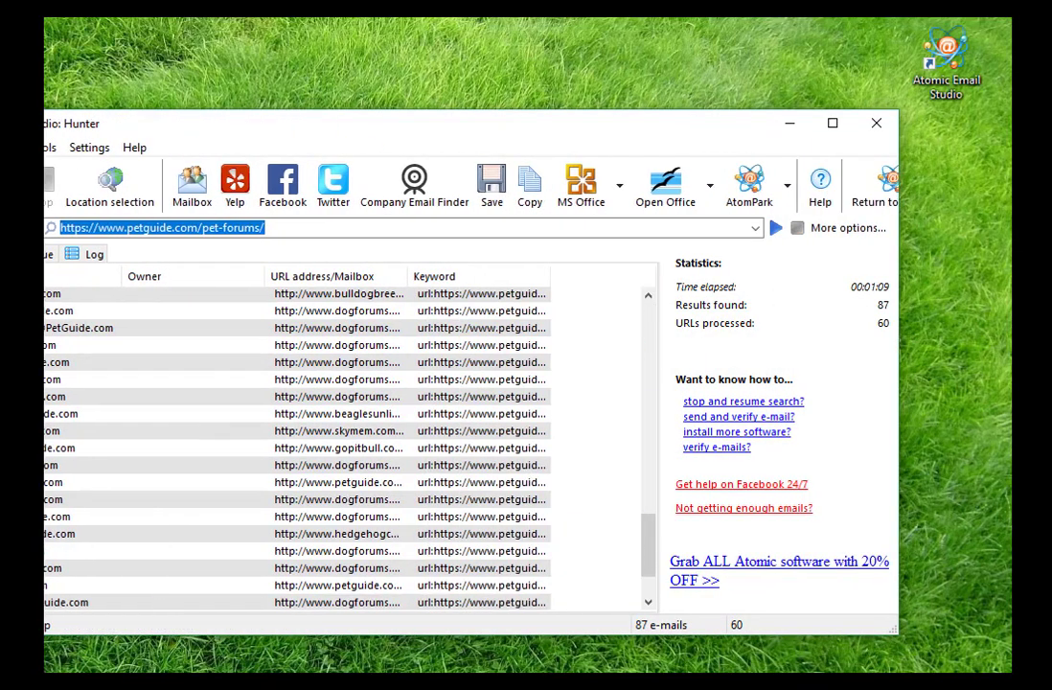
left_click(807, 203)
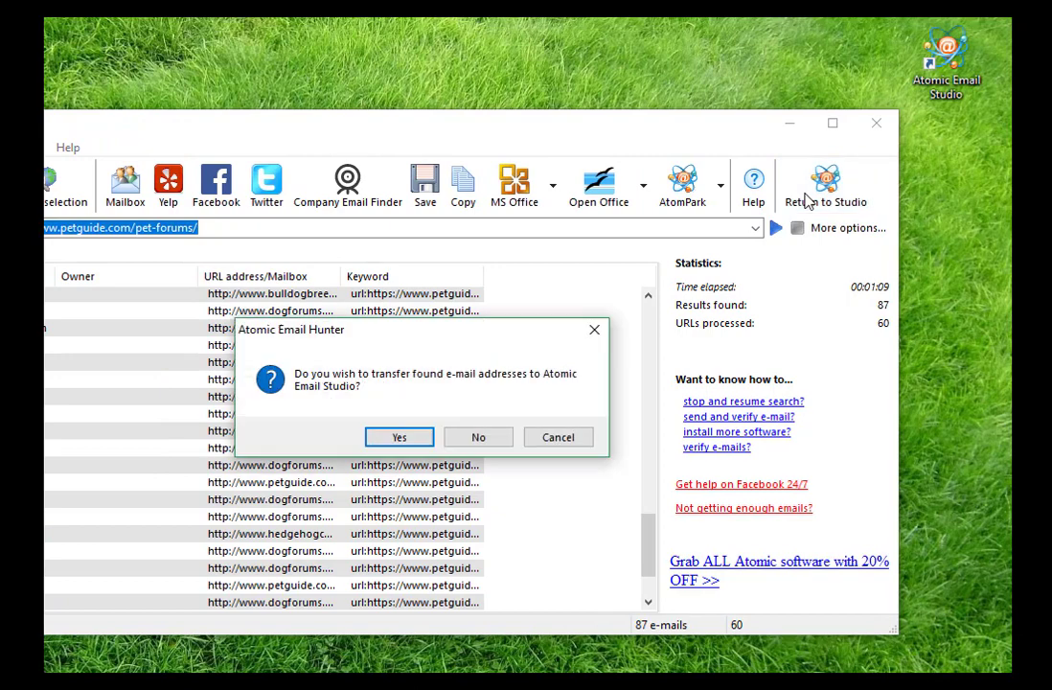
left_click(414, 440)
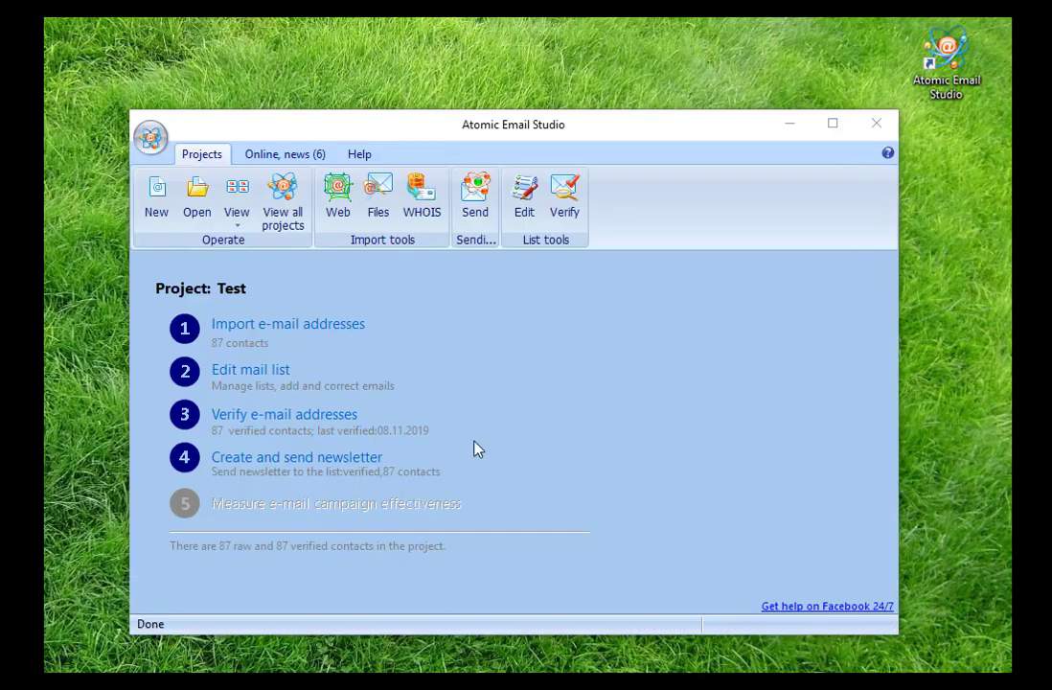
left_click(277, 380)
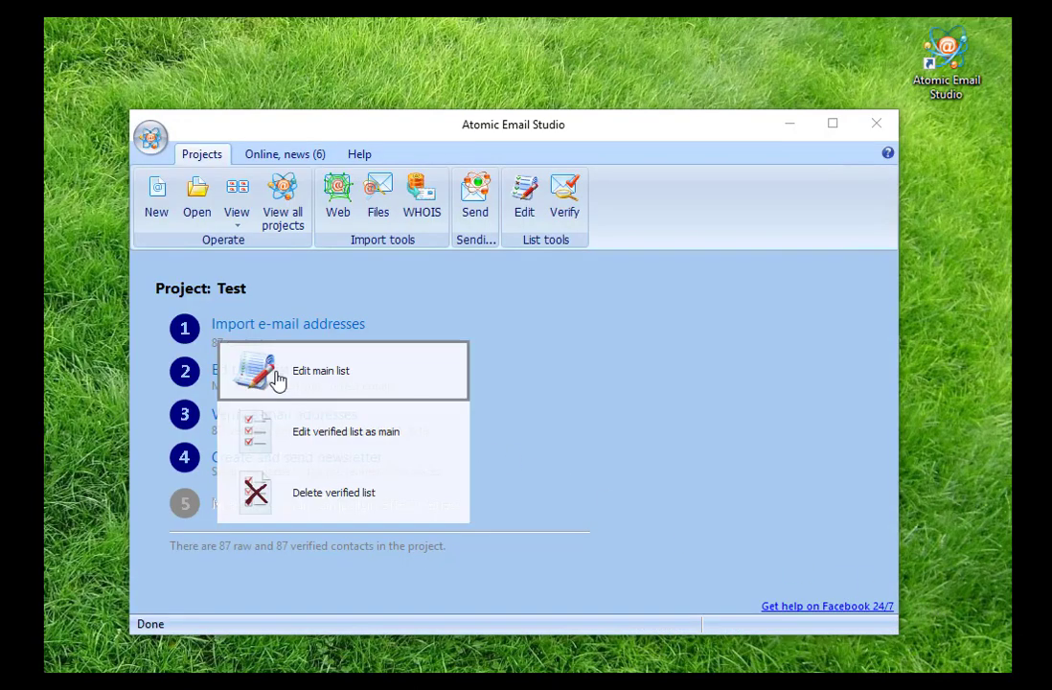
left_click(280, 380)
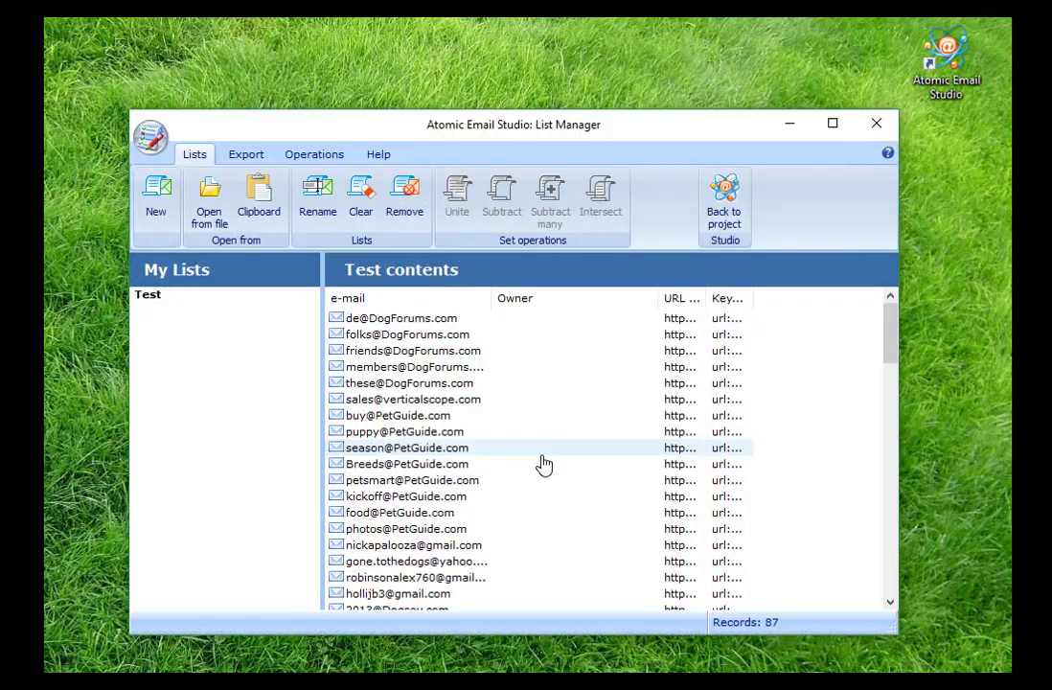
left_click(251, 155)
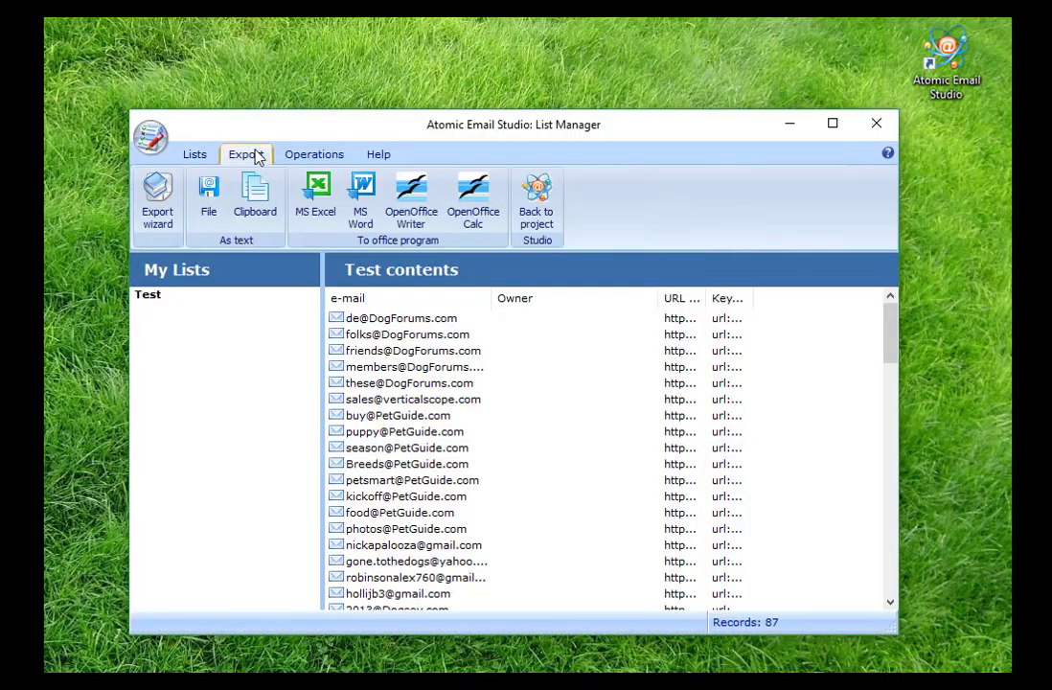
left_click(315, 156)
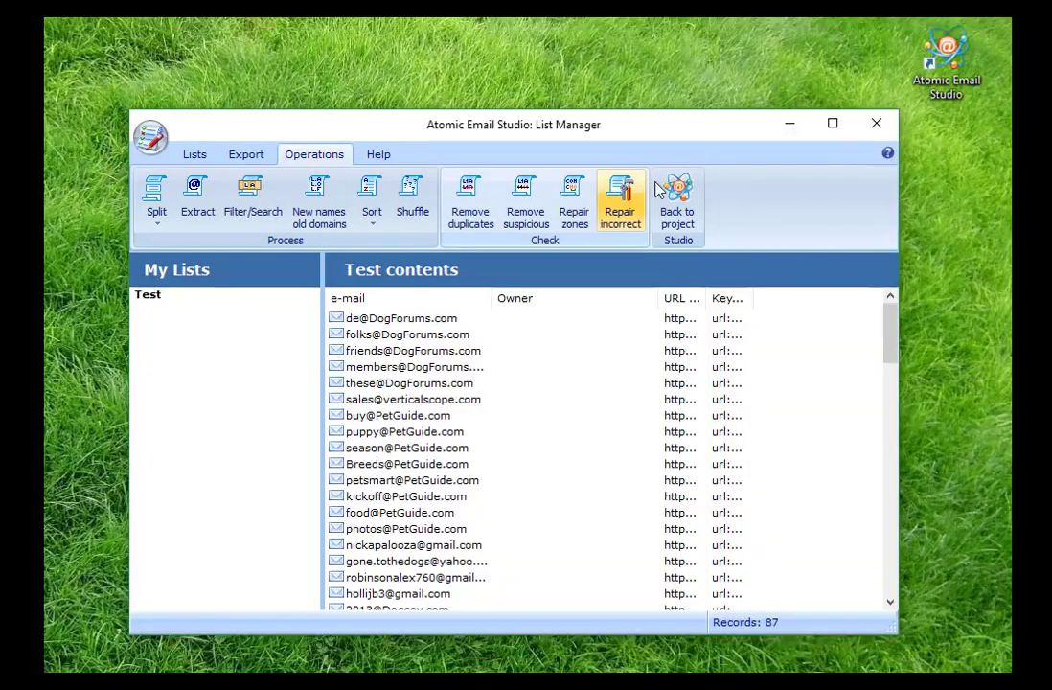
left_click(677, 206)
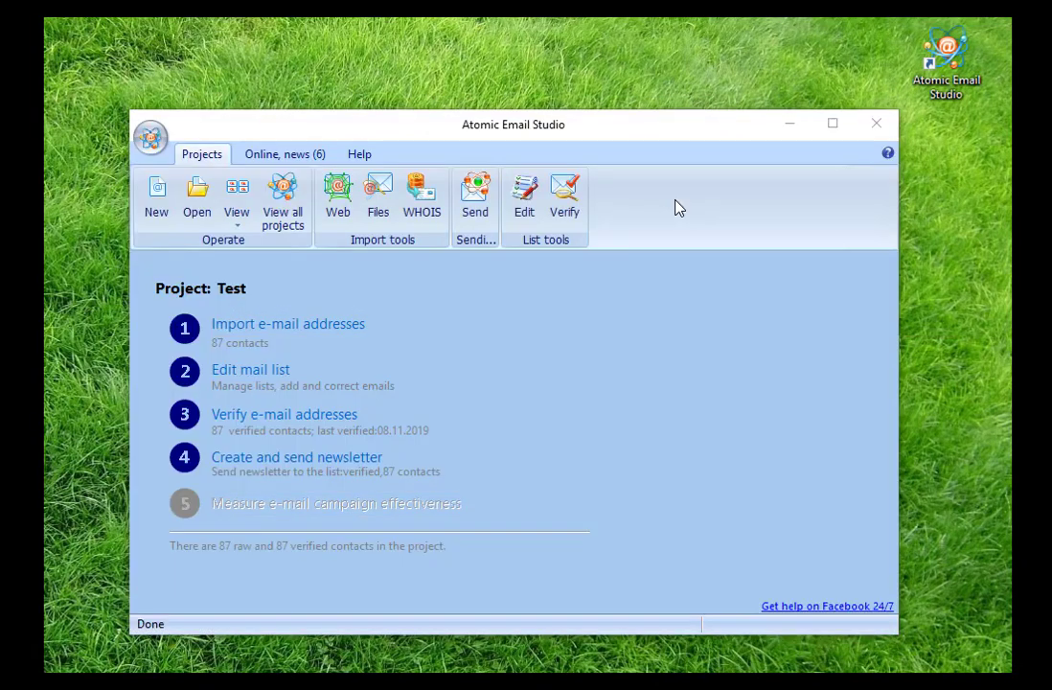
Open the verifier and review its Proxy and SMTP settings, leaving proxy servers off
left_click(329, 413)
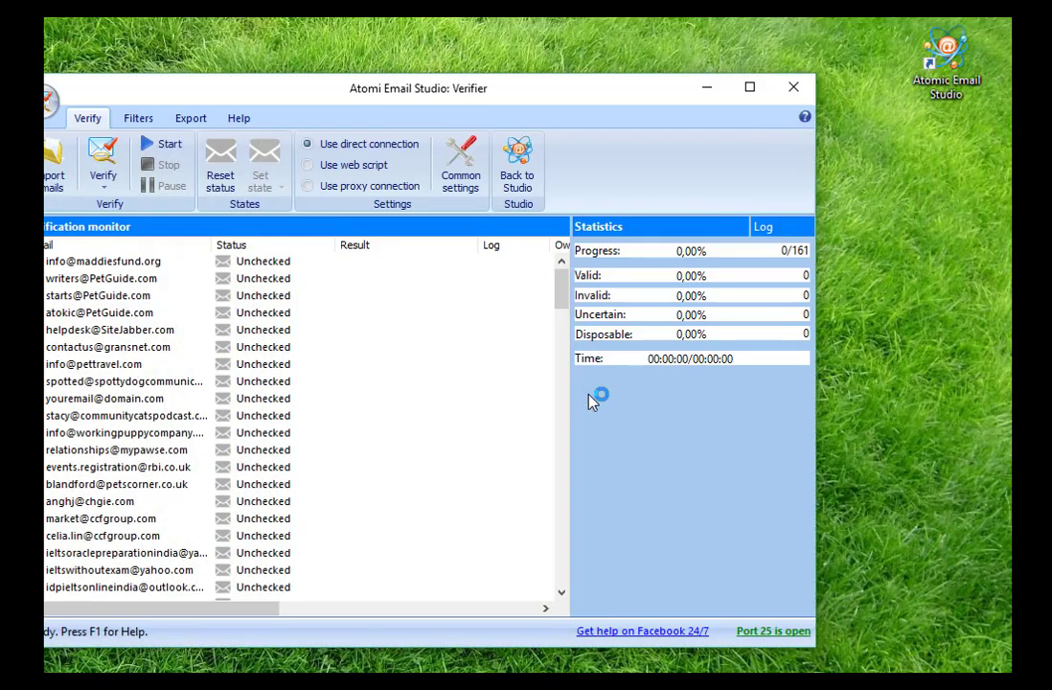
left_click_drag(293, 96, 383, 97)
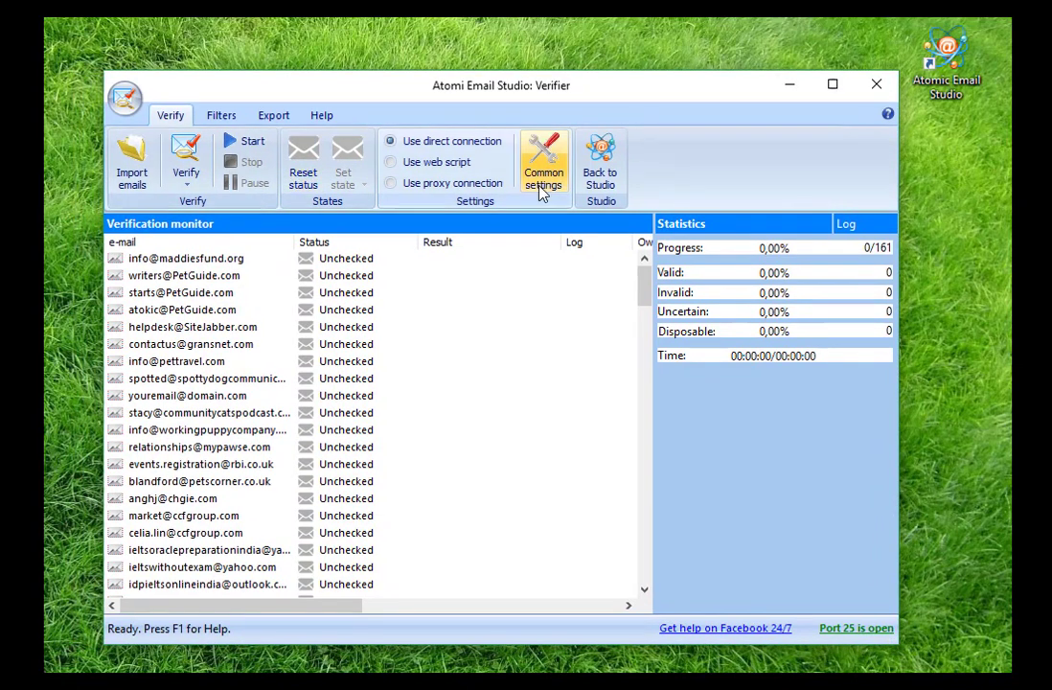
left_click(541, 192)
left_click(295, 218)
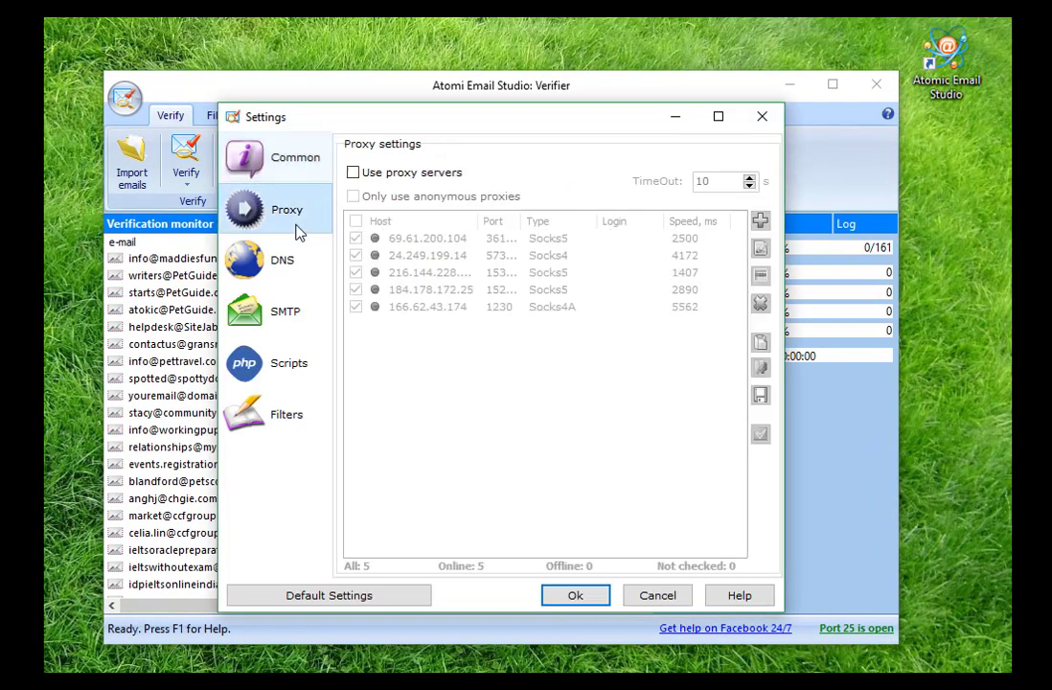
left_click(353, 174)
left_click(354, 173)
left_click(294, 311)
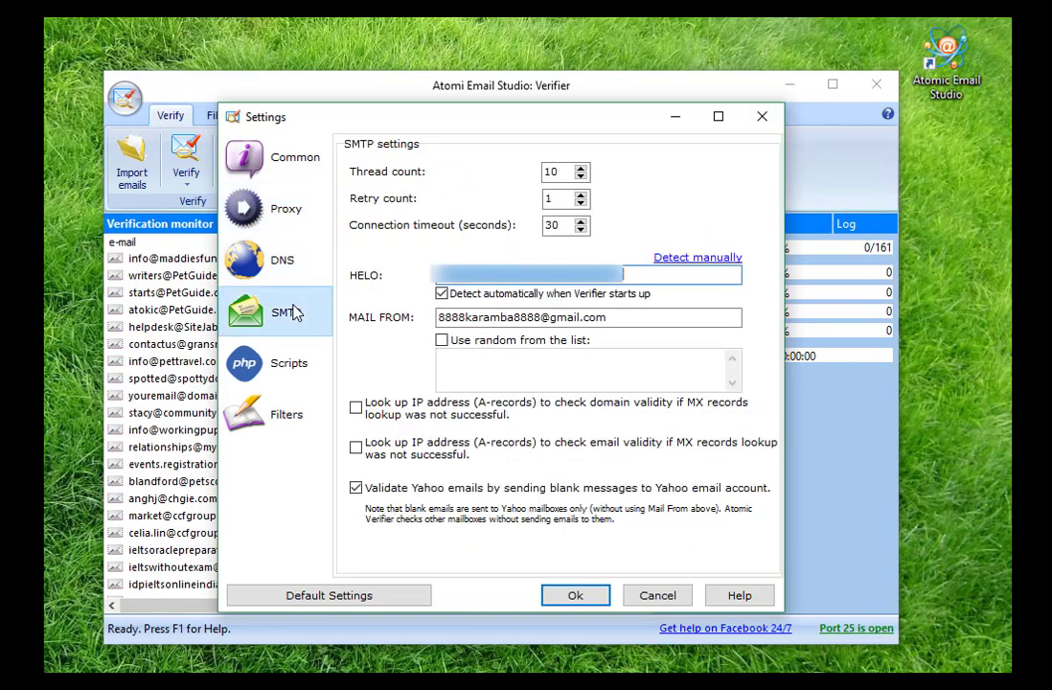
left_click(573, 595)
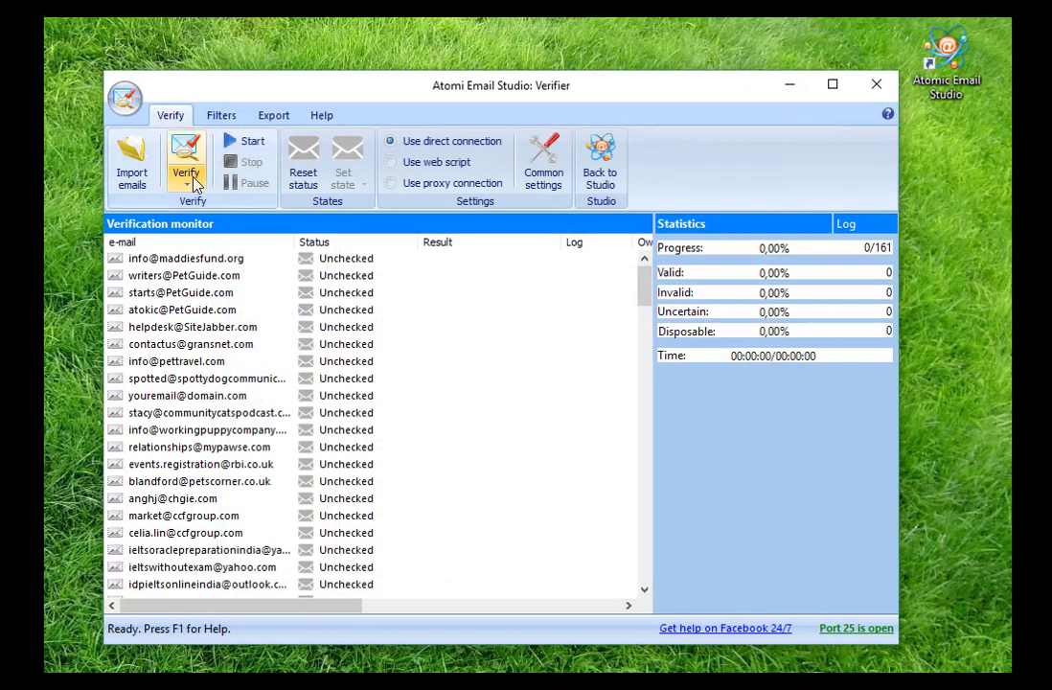
Verify all addresses (26 valid, 56 invalid), return to Studio, and start a newsletter
left_click(191, 180)
left_click(241, 202)
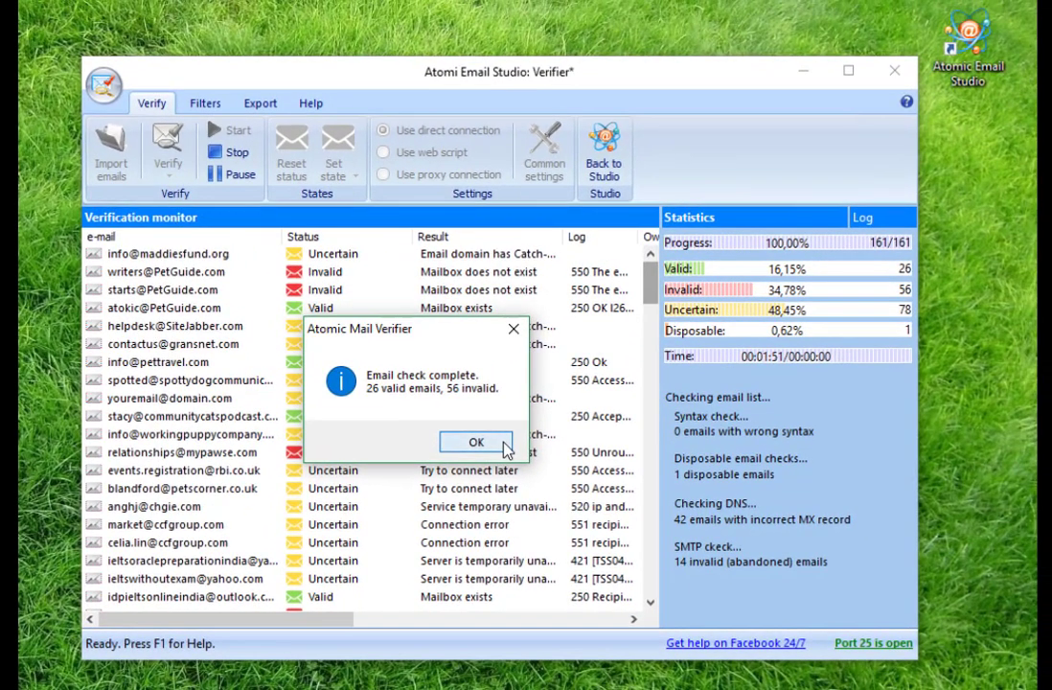
left_click(506, 448)
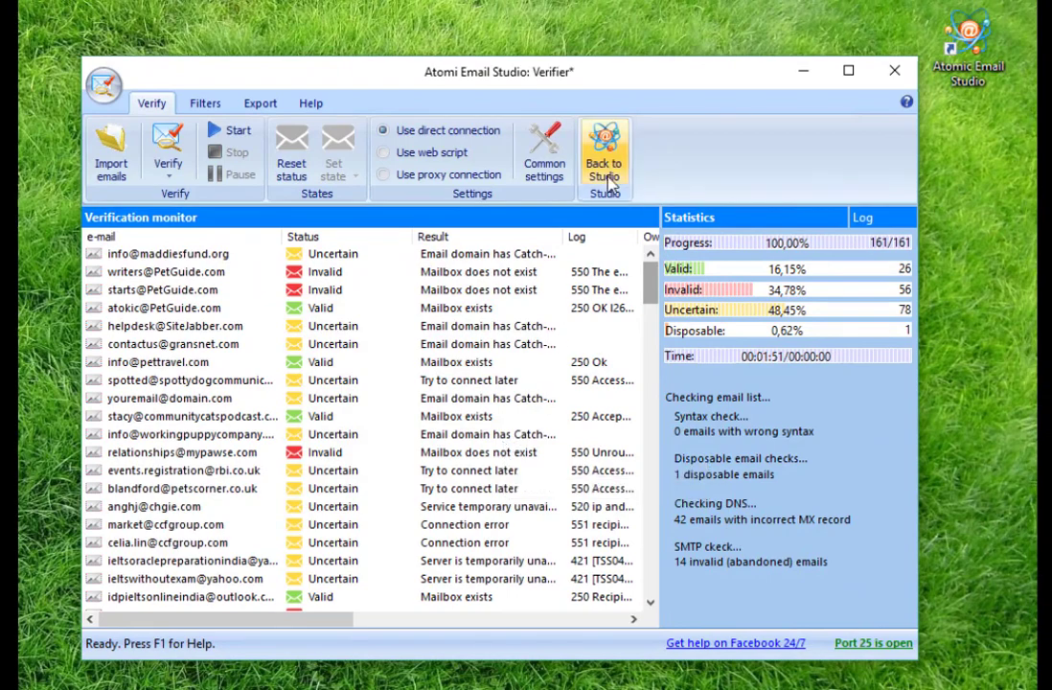
left_click(604, 180)
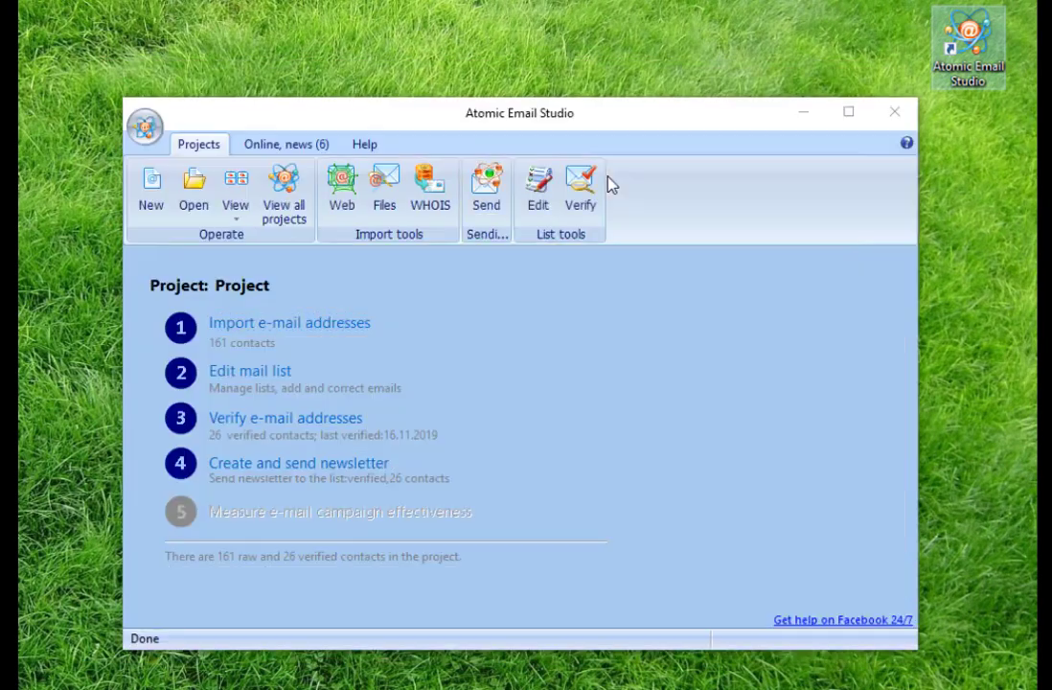
left_click(354, 465)
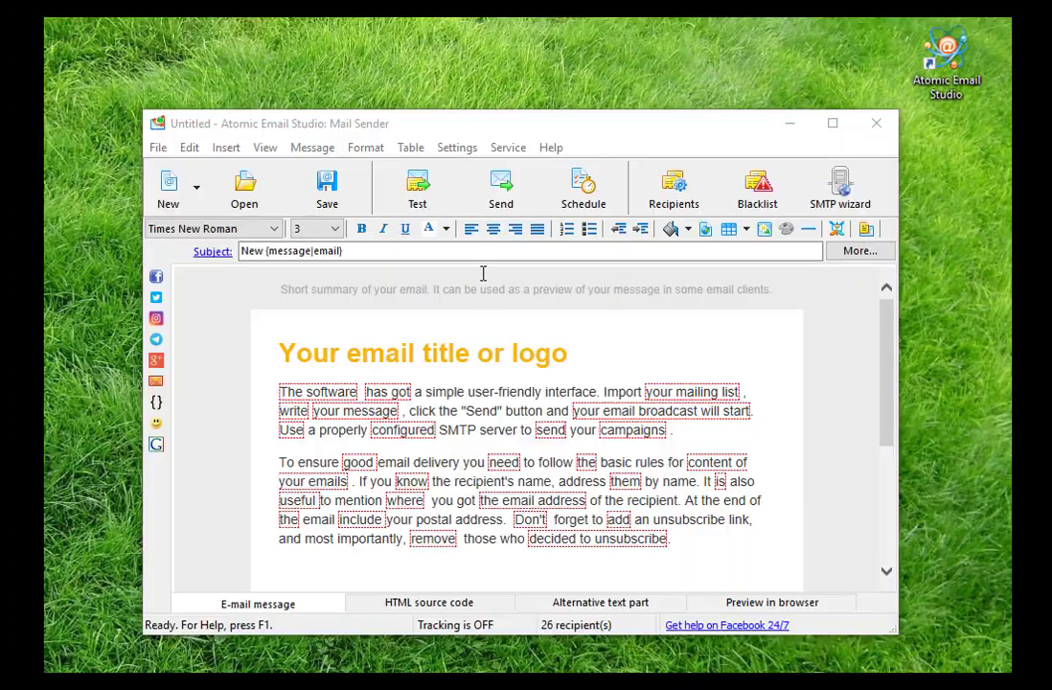
Set mail delivery to external SMTP only and begin adding a server manually
left_click(456, 148)
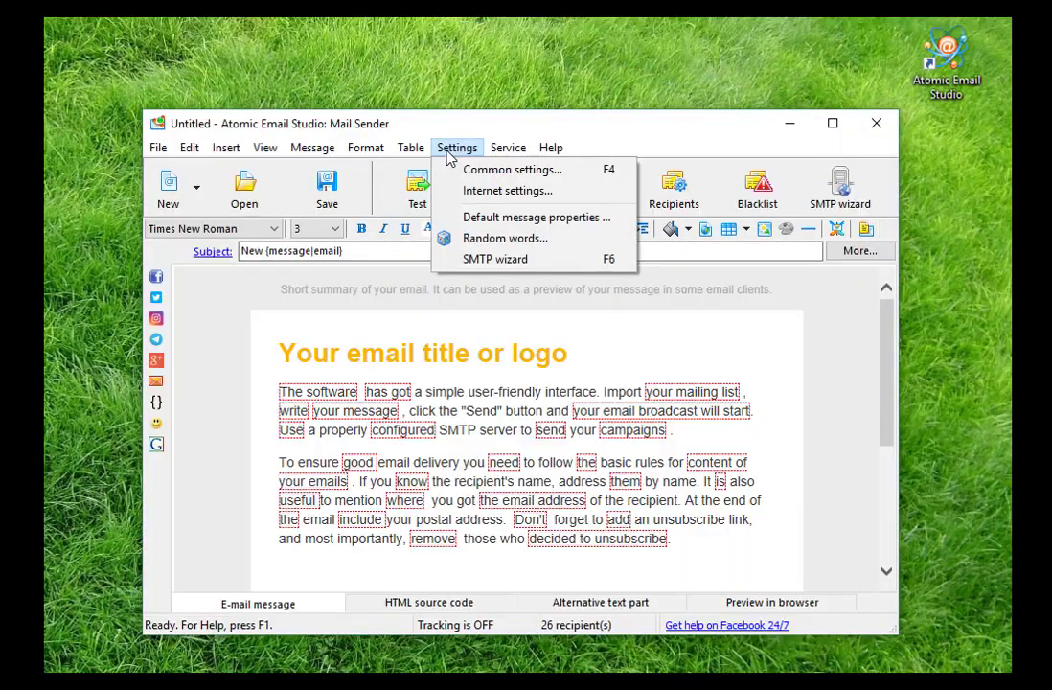
left_click(479, 169)
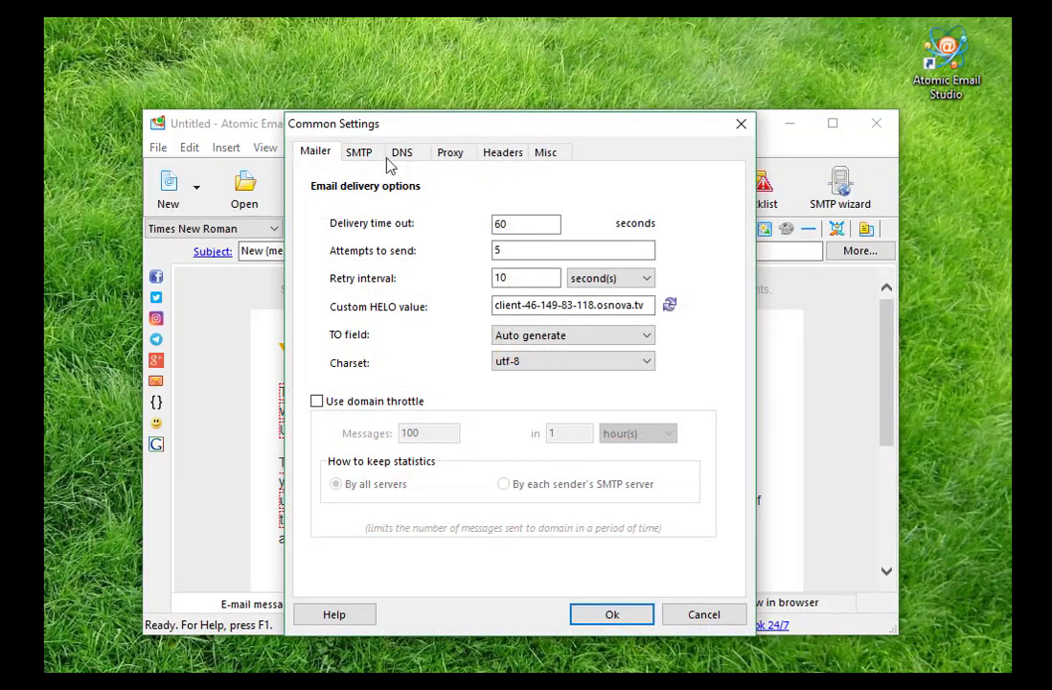
left_click(361, 155)
left_click(378, 194)
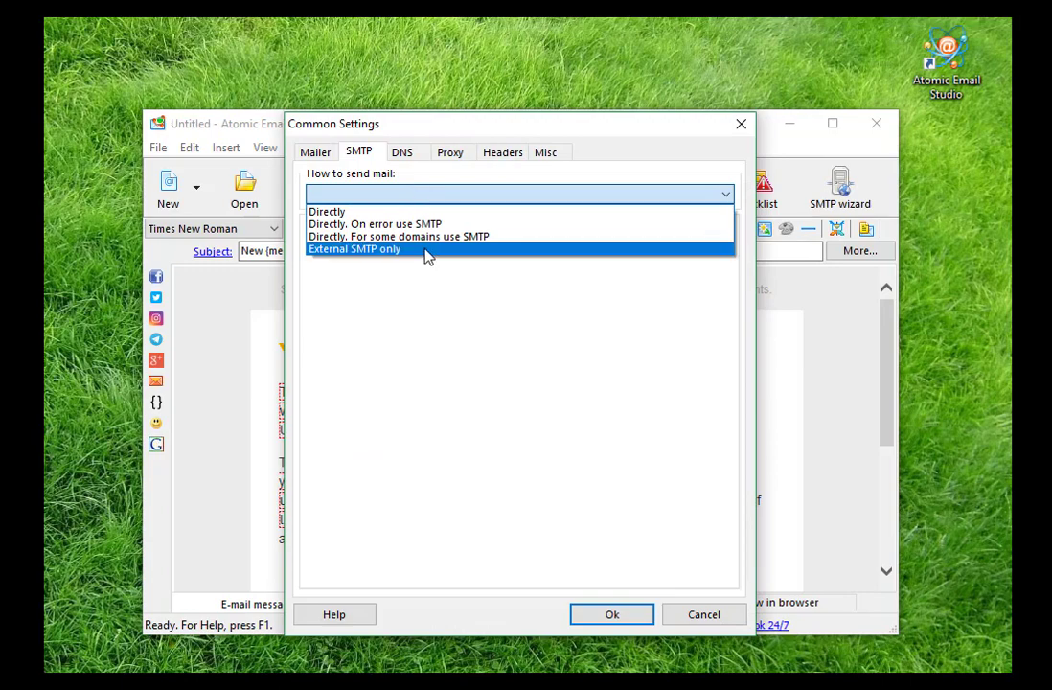
left_click(423, 247)
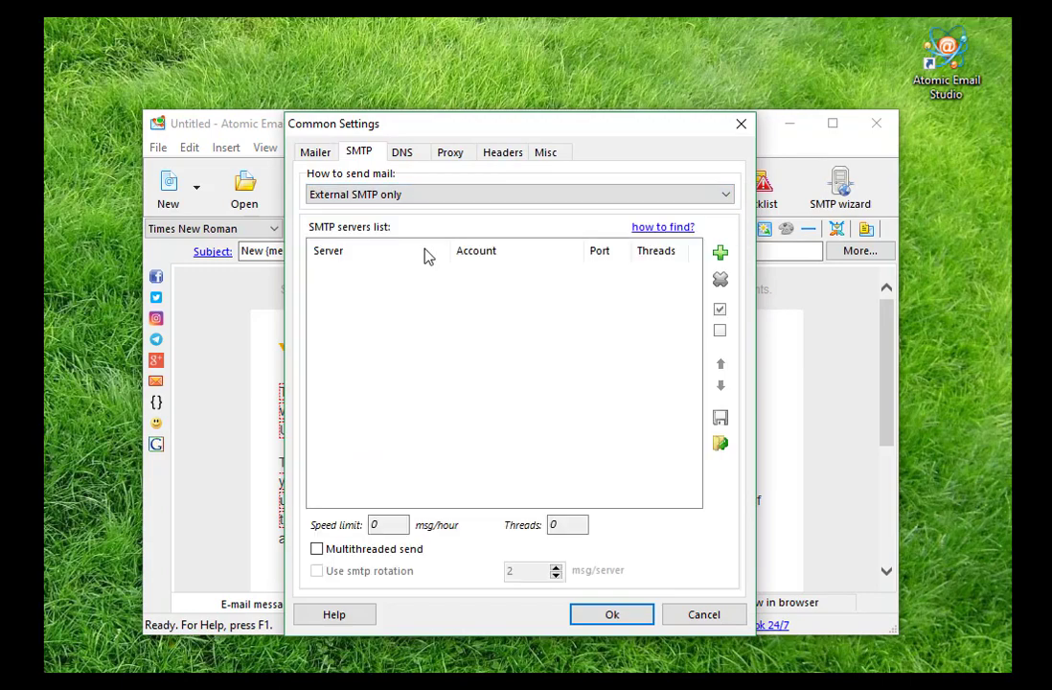
left_click(720, 252)
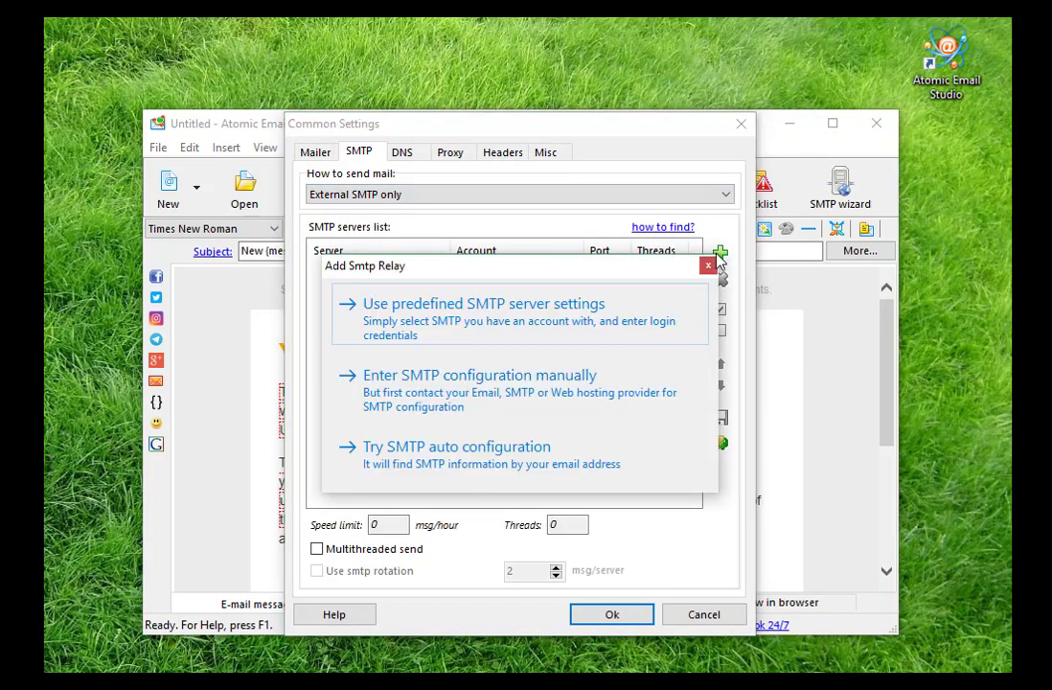
left_click(590, 383)
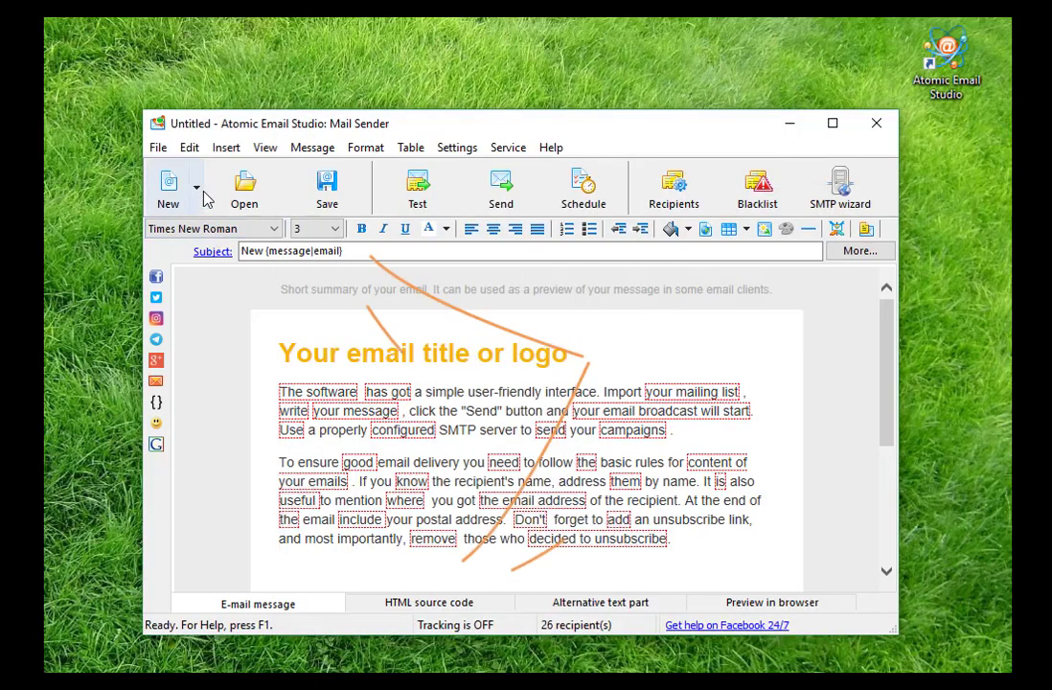
Start a new message from the illustrated image newsletter template
left_click(197, 189)
left_click(214, 231)
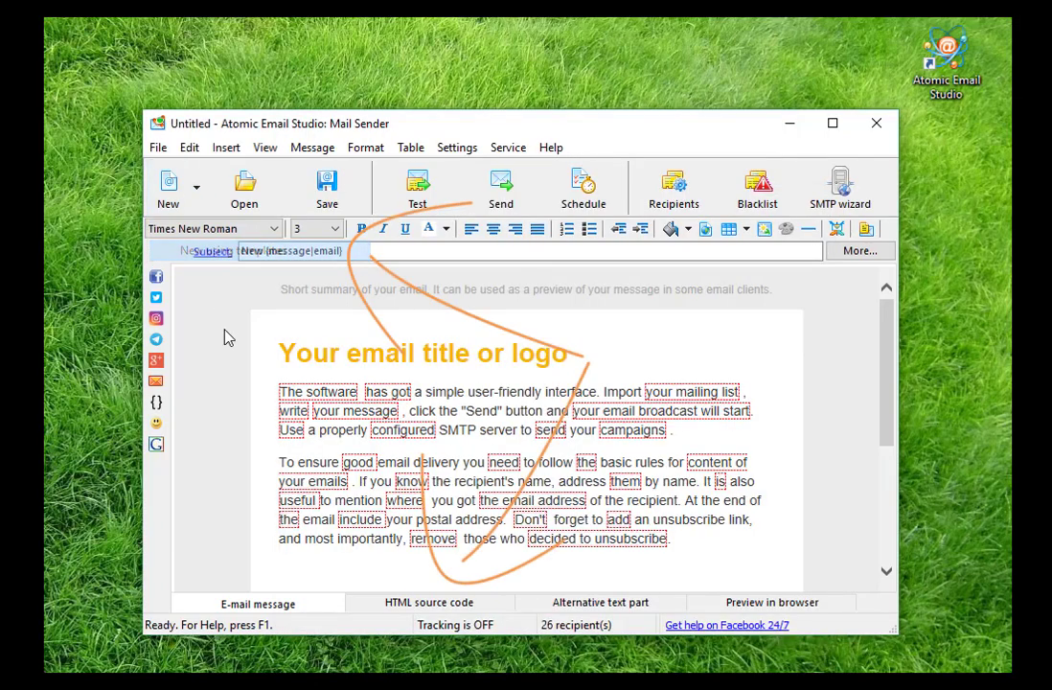
left_click(313, 150)
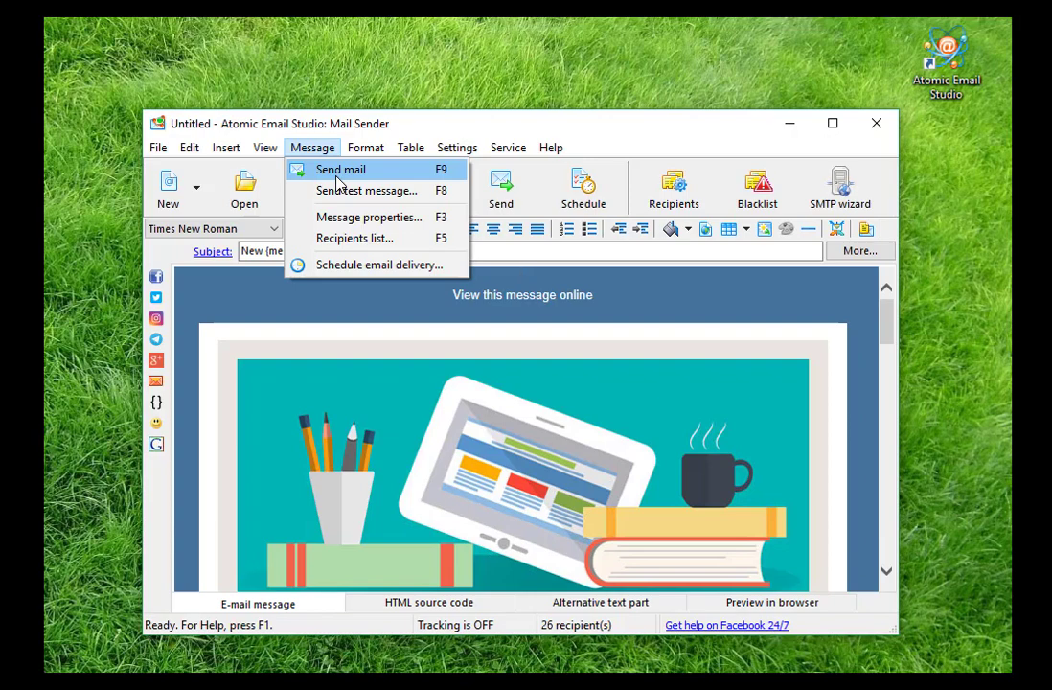
Set the message's sender name to 'Sales Team' in the message properties
left_click(394, 228)
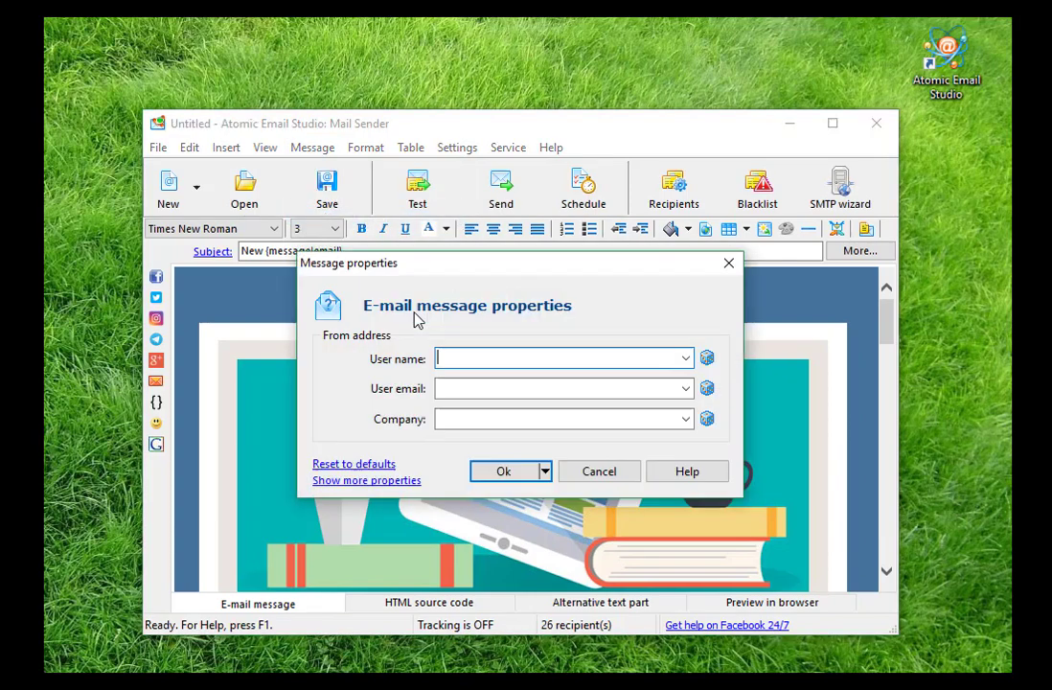
left_click(451, 361)
type("Sales Team")
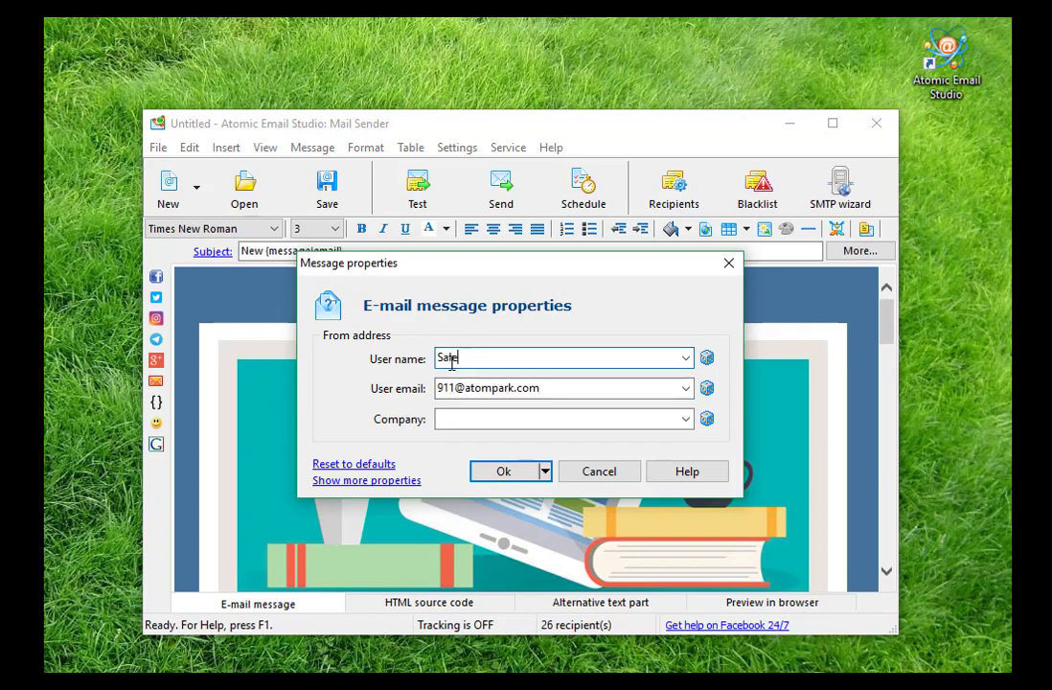
left_click(503, 470)
Enable email tracking and enter the tracker login e-mail and password
left_click(506, 149)
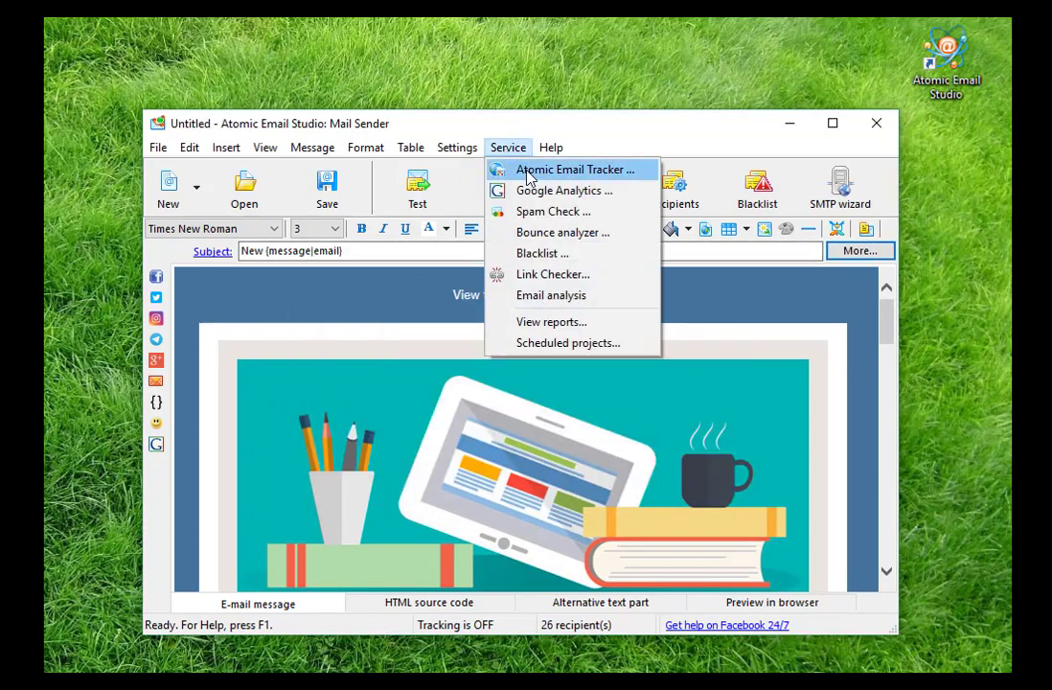
left_click(525, 170)
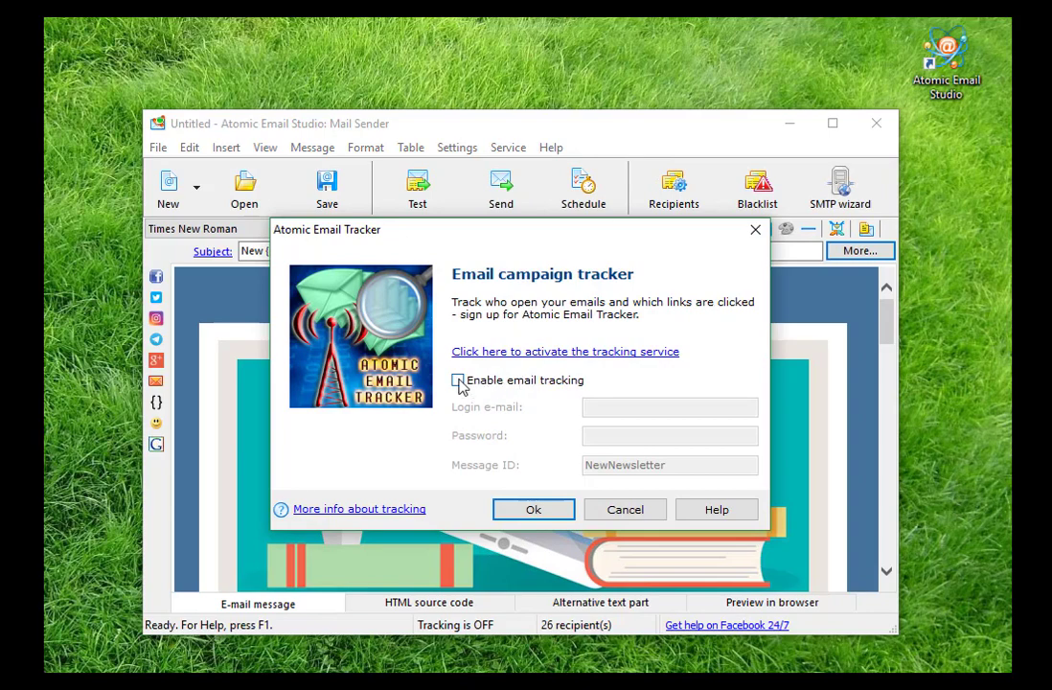
left_click(457, 381)
left_click(603, 407)
key("Tab")
left_click(608, 407)
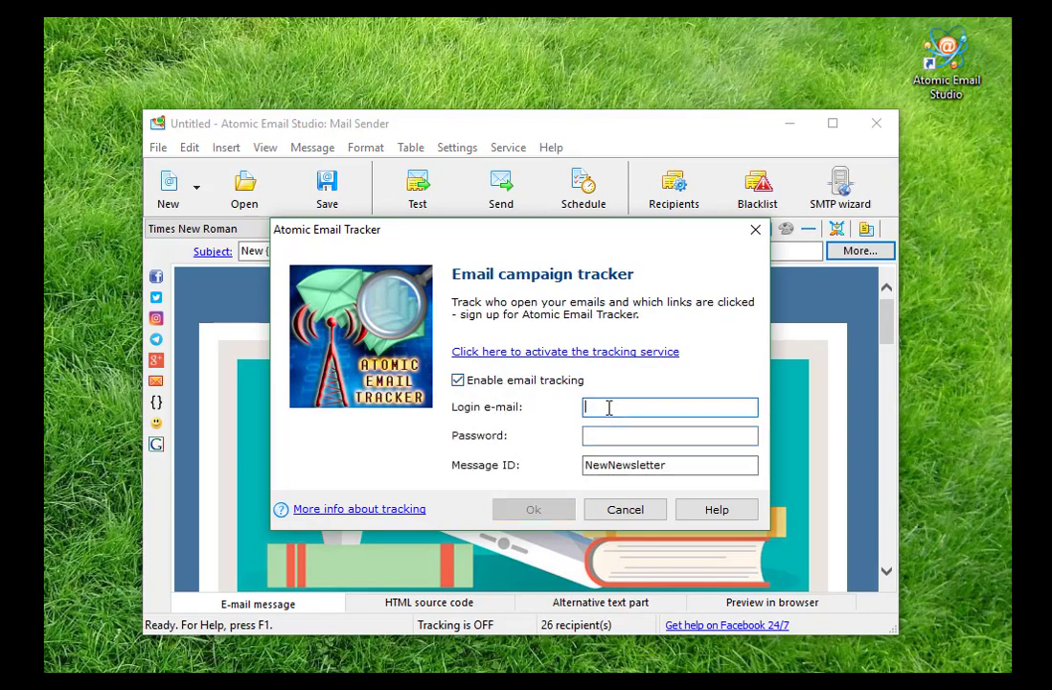
left_click(610, 436)
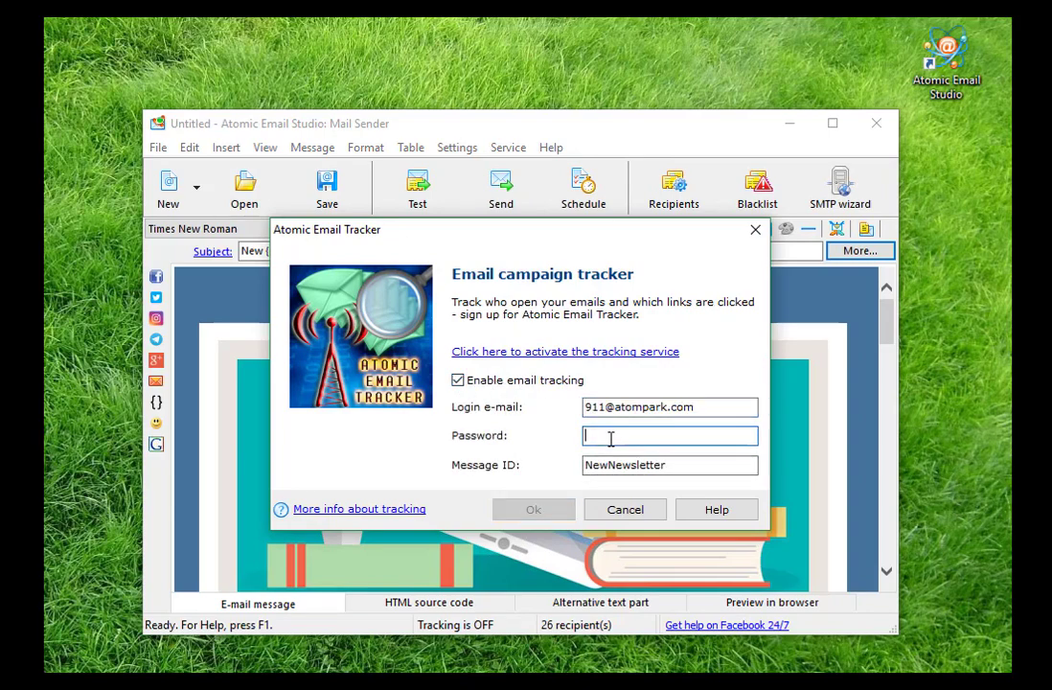
type("12345678")
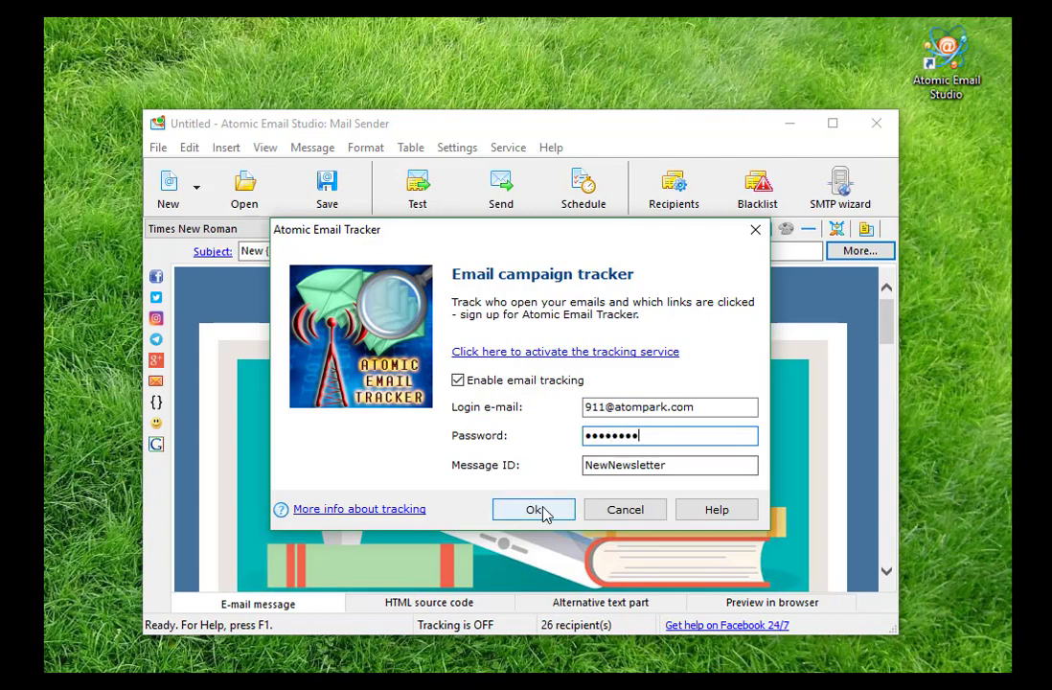
left_click(534, 510)
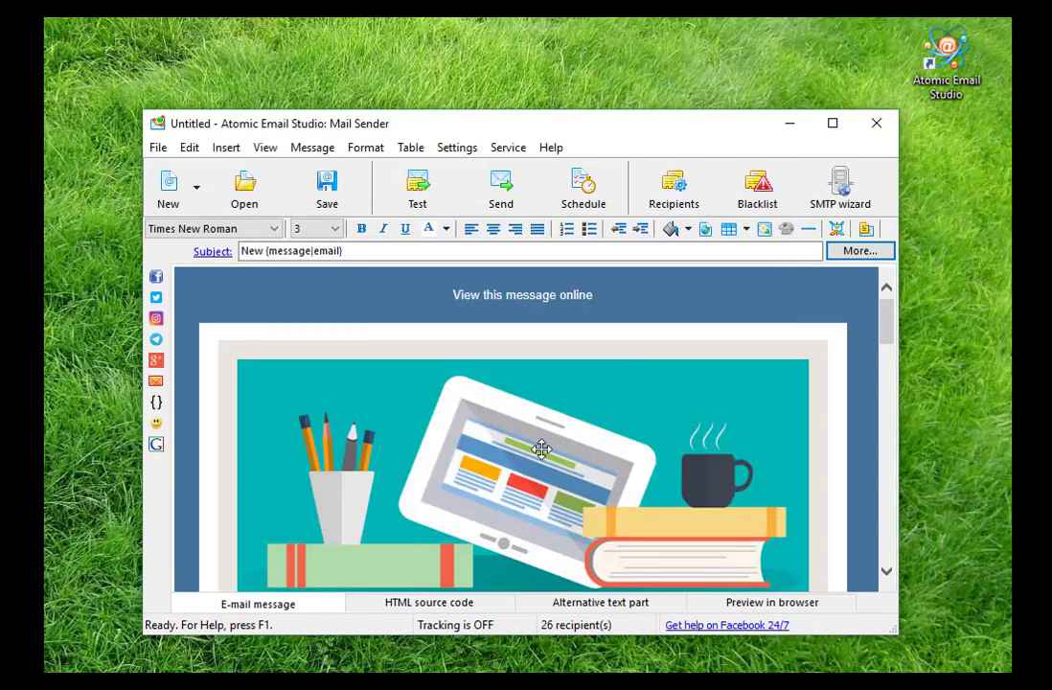
Send a test and choose your own external SMTP server in the wizard
left_click(417, 186)
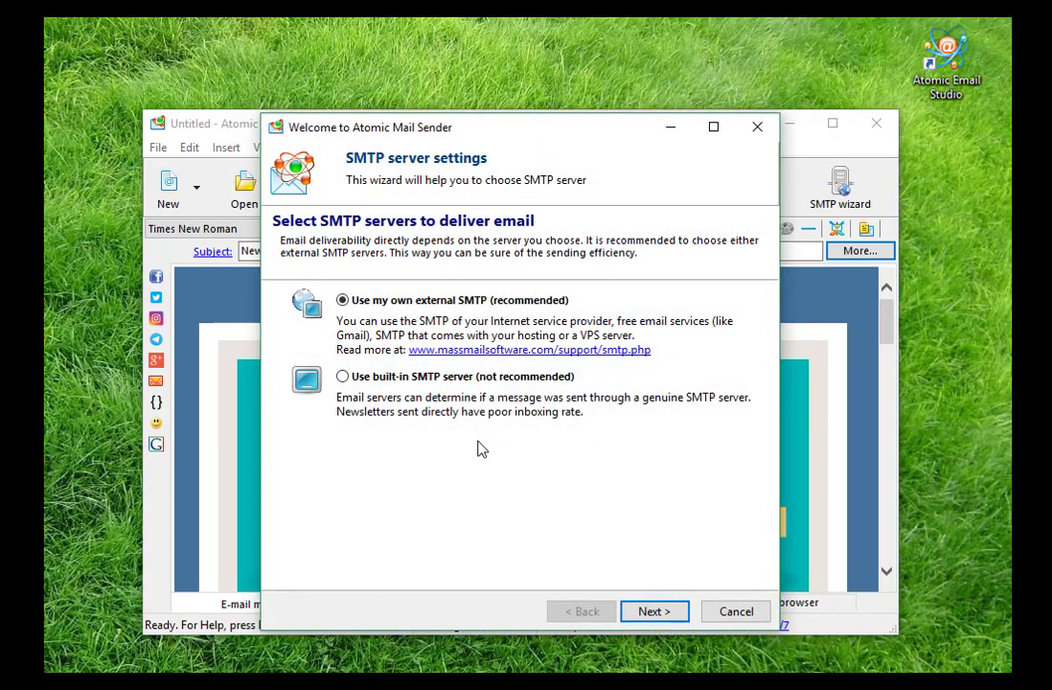
left_click(652, 613)
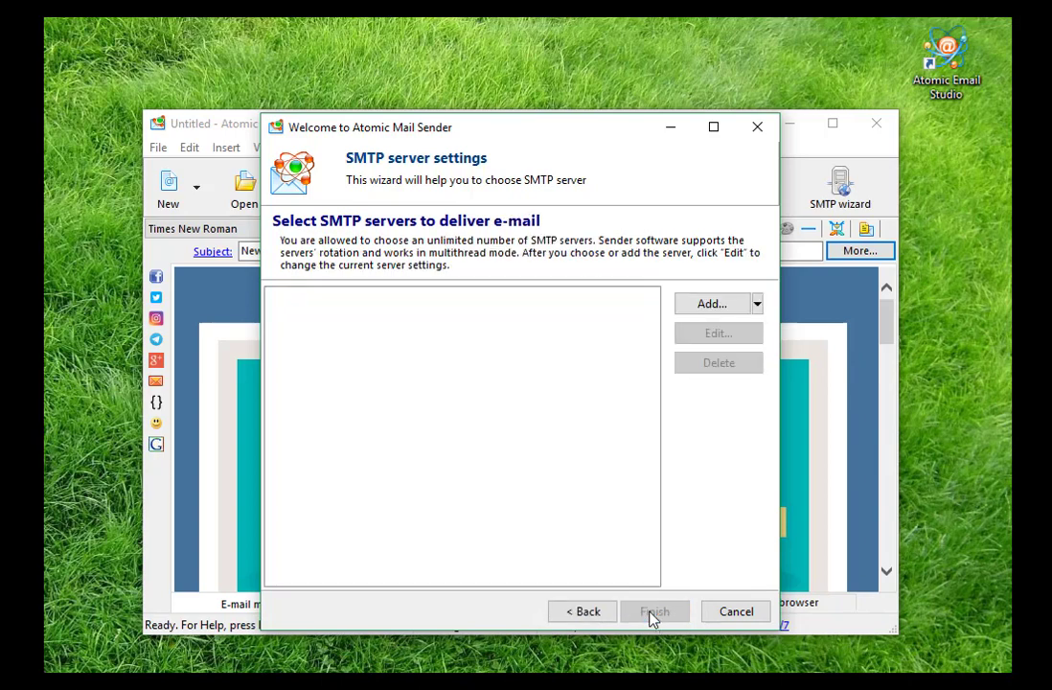